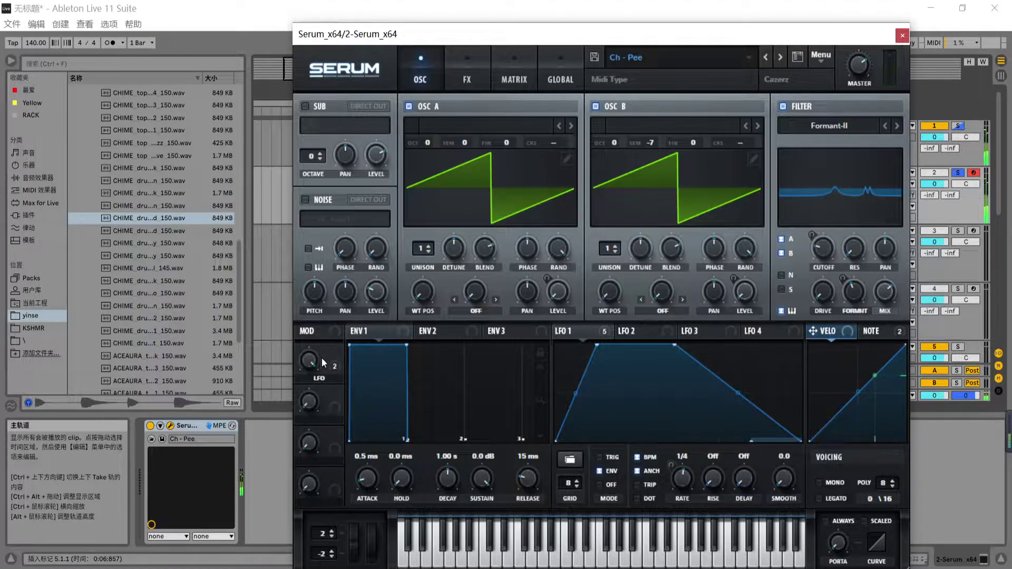
# Step: Audition the Ch - Pee patch with a few keyboard notes, close its Serum window and play through track 2's clips
pyautogui.click(517, 528)
pyautogui.click(467, 544)
pyautogui.click(406, 548)
pyautogui.click(902, 36)
pyautogui.click(823, 194)
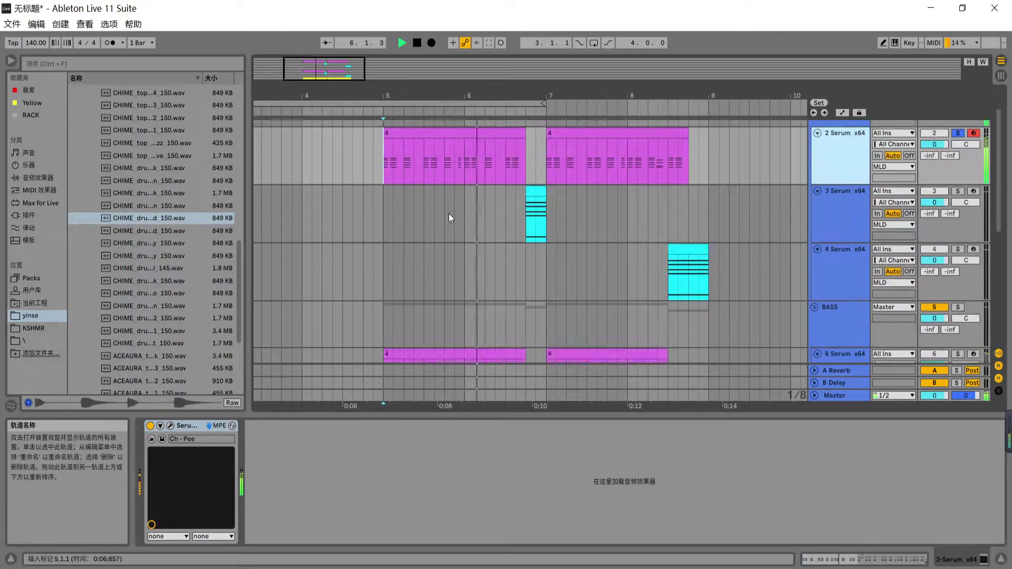
pyautogui.scroll(2, 458, 211)
pyautogui.moveTo(520, 233); pyautogui.dragTo(660, 229)
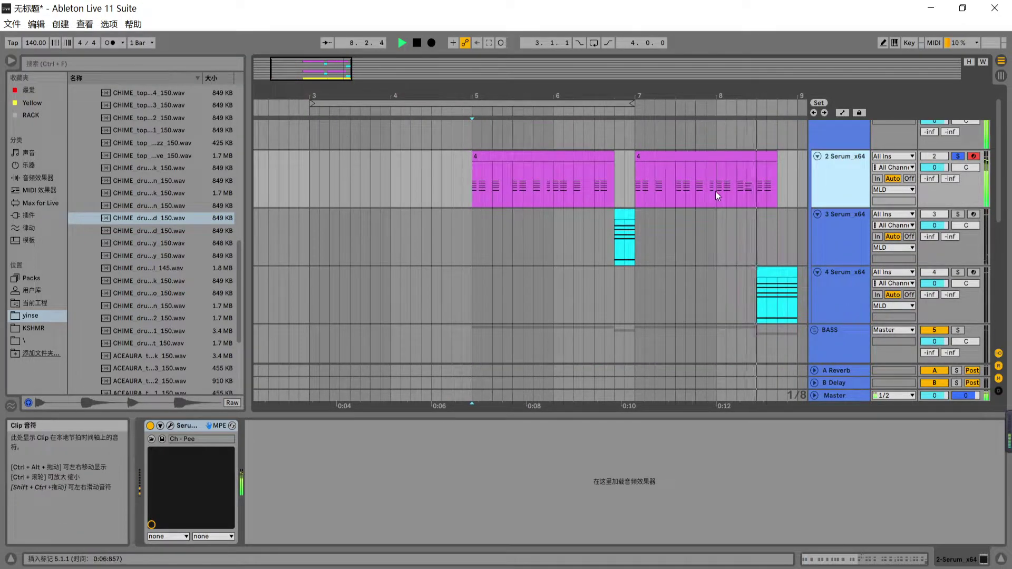
pyautogui.press('space')
# Step: Solo track 3 and play its short cyan clip from position 6.4.1
pyautogui.moveTo(705, 196); pyautogui.dragTo(667, 202)
pyautogui.click(500, 240)
pyautogui.scroll(-1, 517, 233)
pyautogui.click(573, 217)
pyautogui.click(849, 210)
pyautogui.click(957, 192)
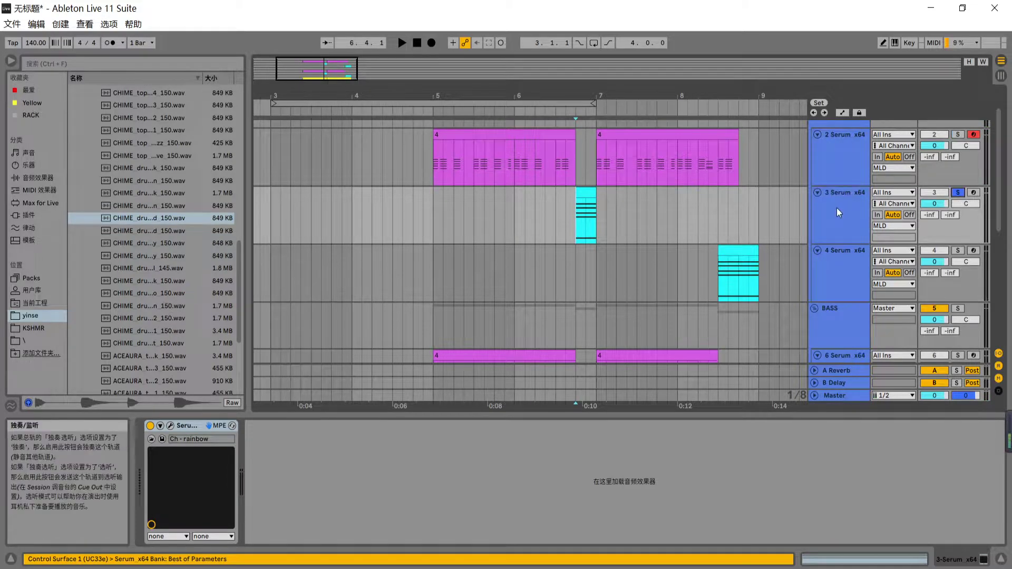
pyautogui.click(837, 208)
pyautogui.press('space')
pyautogui.press('space')
pyautogui.press('space')
pyautogui.press('space')
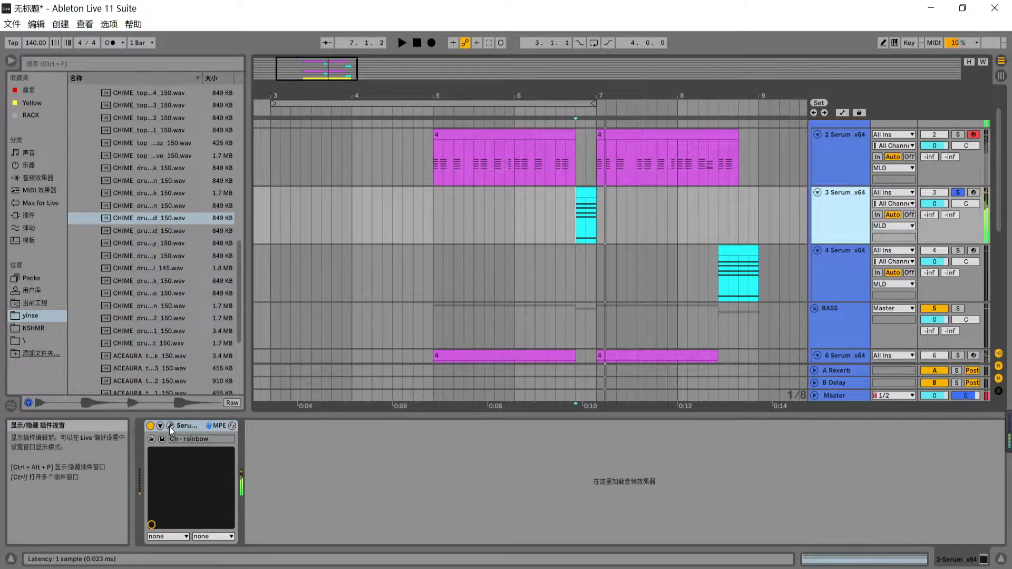
# Step: Inspect track 3's Ch - rainbow patch in Serum, including its LFO macro and effects, and close the plug-in window
pyautogui.click(170, 425)
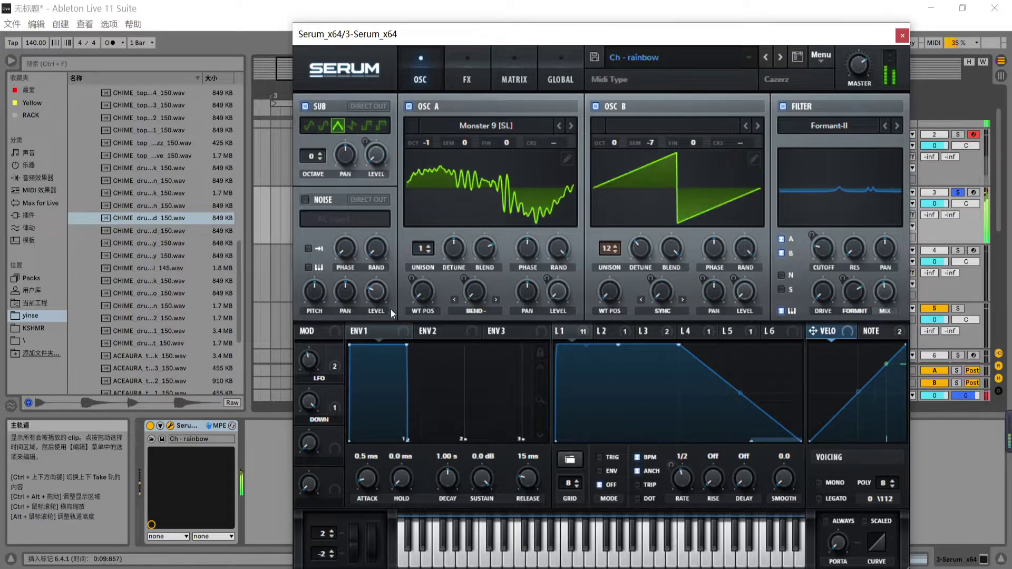
pyautogui.moveTo(305, 362)
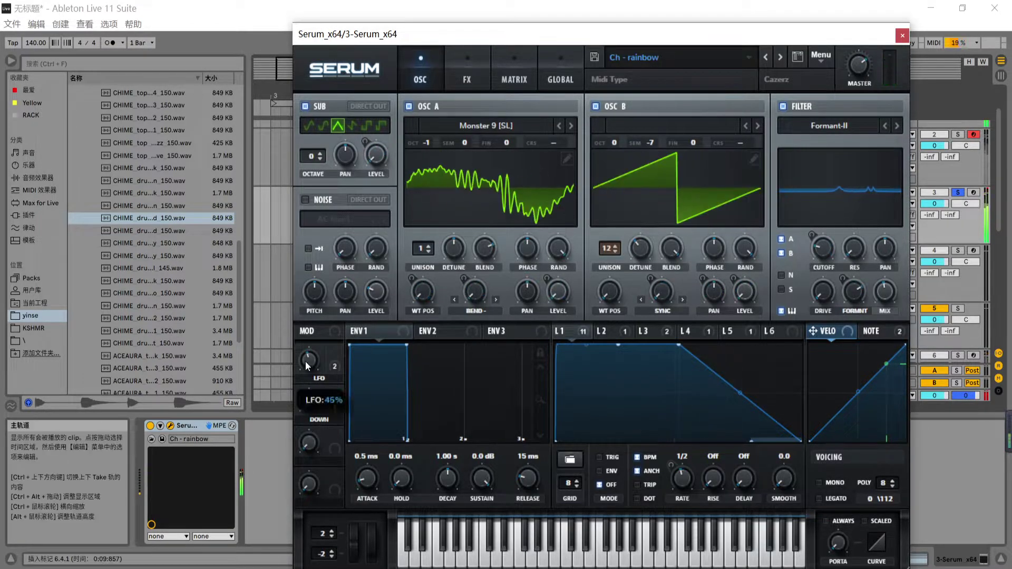
pyautogui.click(467, 76)
pyautogui.click(902, 36)
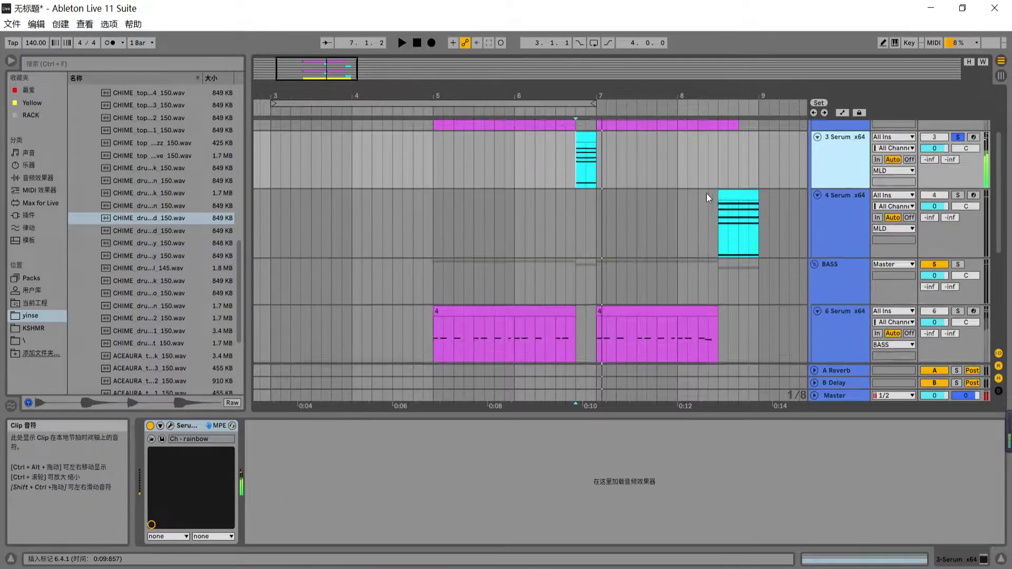
# Step: Solo track 4 and play its cyan clip from just before it starts
pyautogui.scroll(-1, 707, 198)
pyautogui.click(708, 215)
pyautogui.click(957, 190)
pyautogui.press('space')
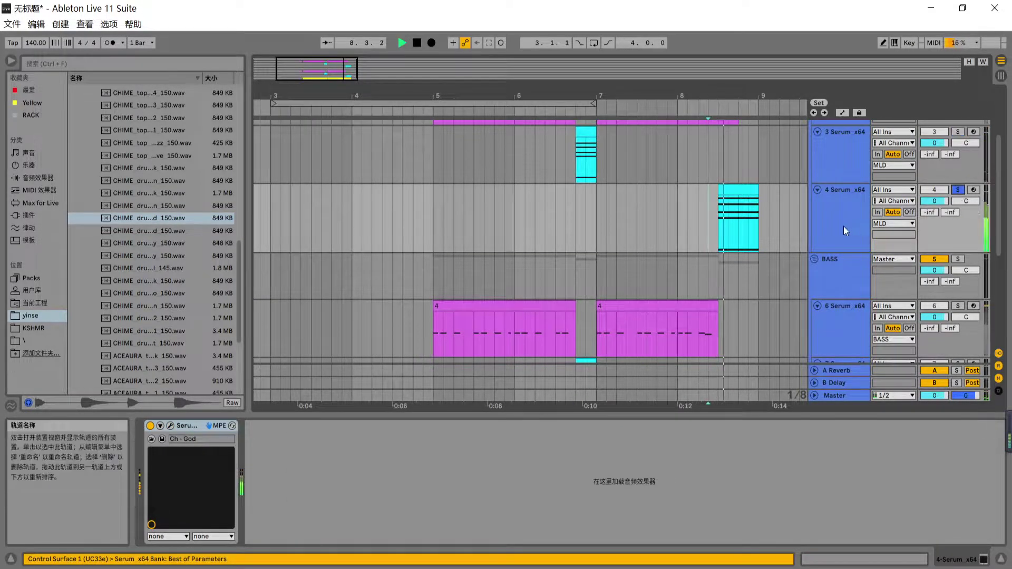
pyautogui.click(846, 230)
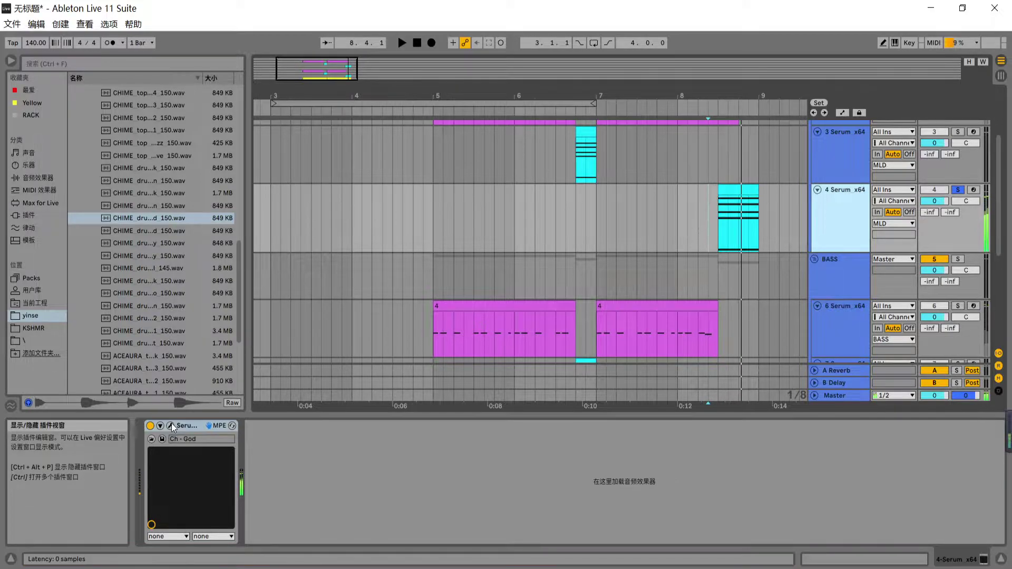
# Step: Inspect the Ch - God patch's effects and oscillators in Serum, sweep its LFO macro, and close the plug-in window
pyautogui.click(169, 426)
pyautogui.click(466, 79)
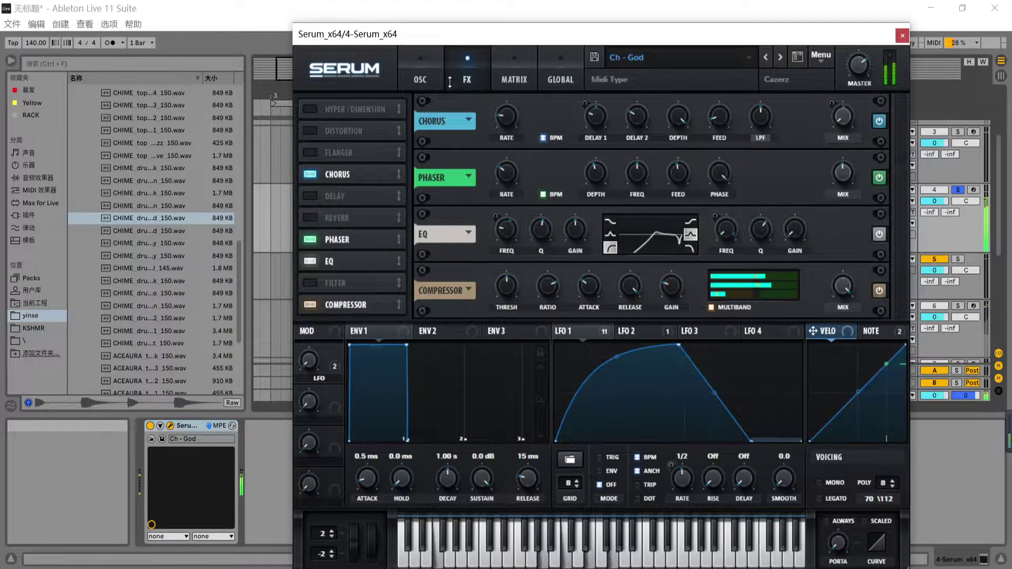
pyautogui.click(430, 80)
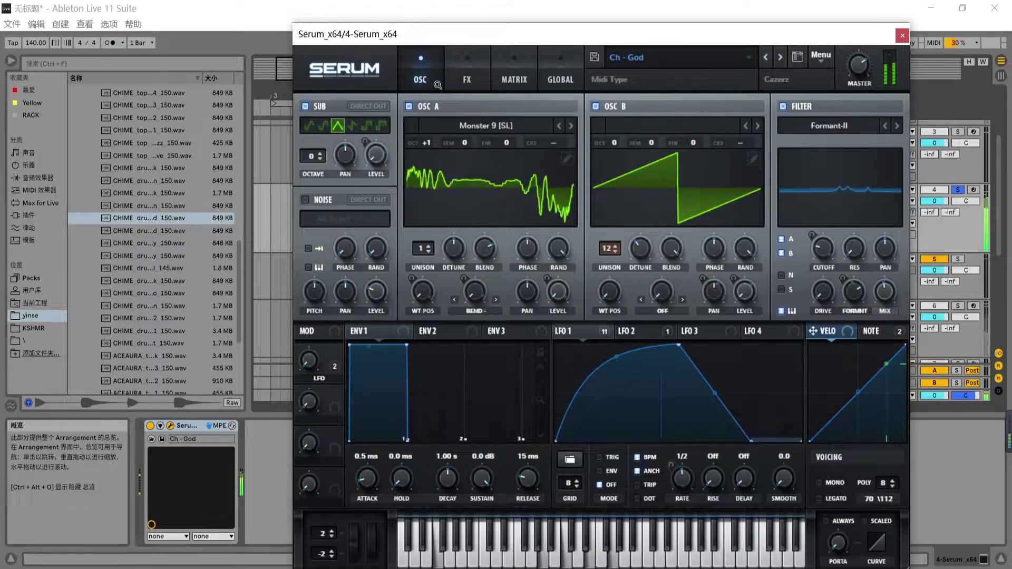
pyautogui.click(453, 87)
pyautogui.moveTo(308, 359); pyautogui.dragTo(323, 334)
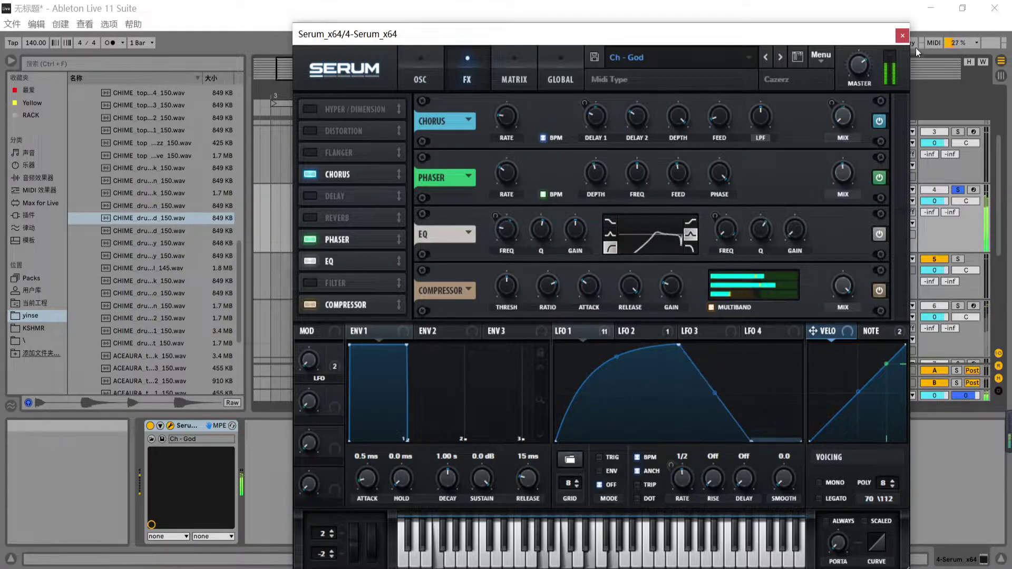
pyautogui.click(902, 36)
# Step: Solo the MLD group and play all its tracks together from bar 5
pyautogui.click(438, 195)
pyautogui.scroll(5, 551, 284)
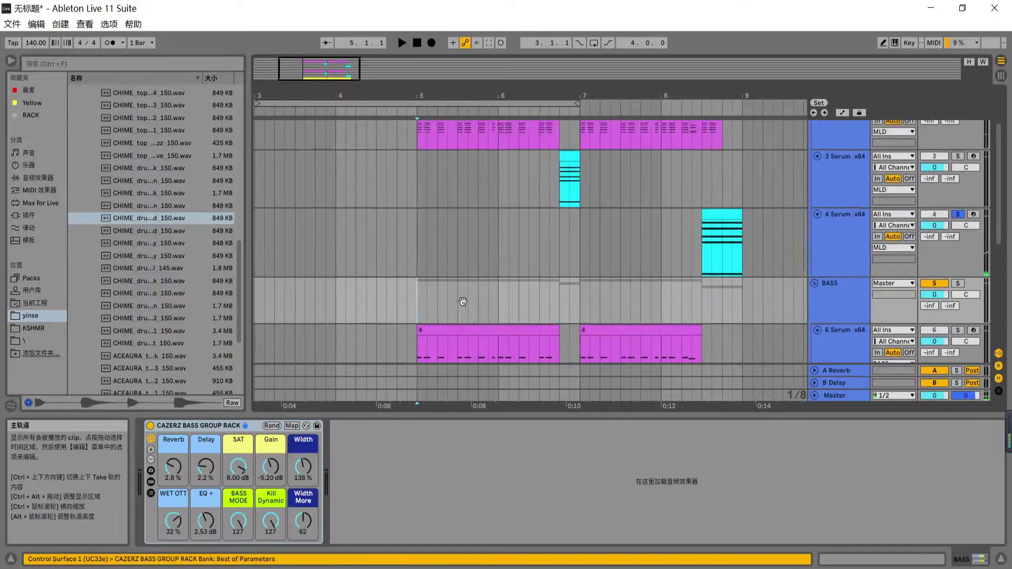
pyautogui.click(865, 134)
pyautogui.click(957, 124)
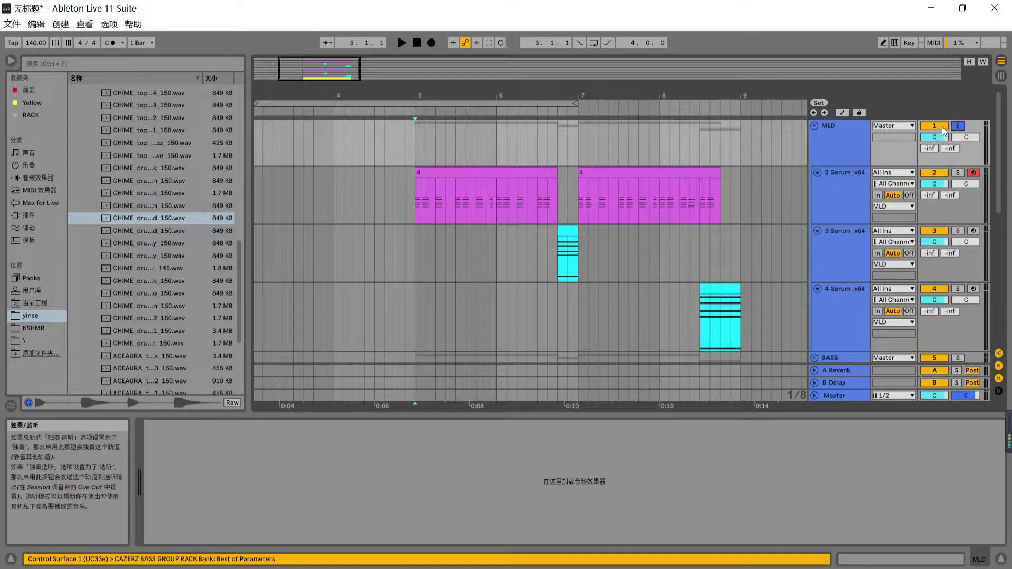
pyautogui.press('space')
pyautogui.hscroll(2, 658, 209)
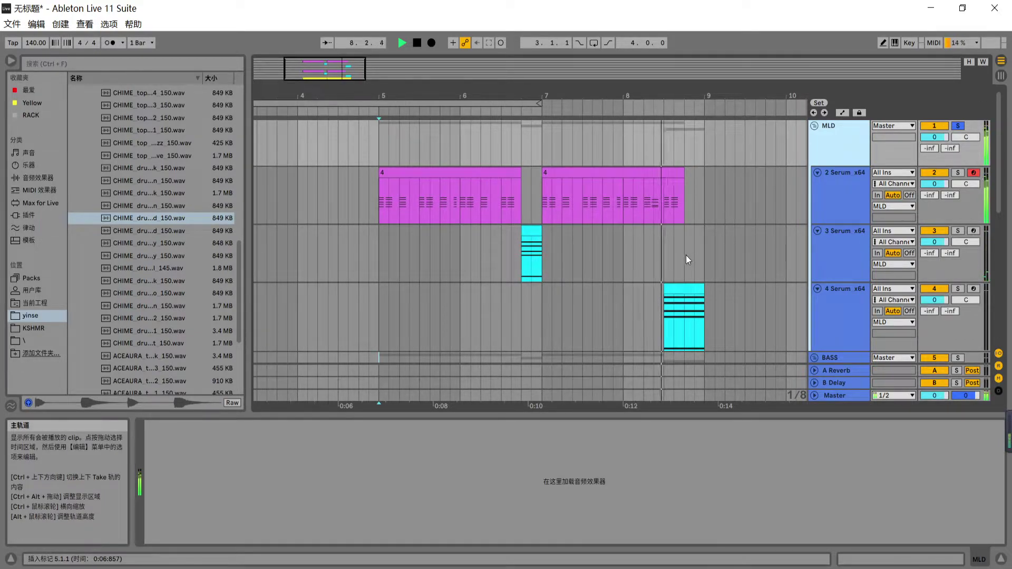
# Step: Shorten the second clip on track 2 so it ends at 8.3.1, where track 4's clip starts
pyautogui.moveTo(725, 203); pyautogui.dragTo(660, 218)
pyautogui.press('space')
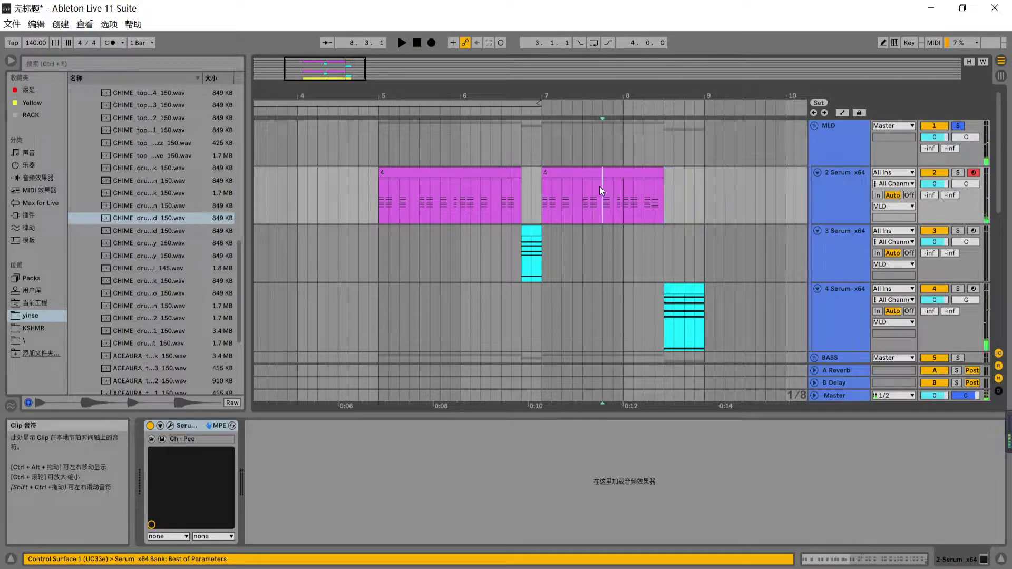
# Step: Solo the BASS group and play its tracks through from just before bar 5
pyautogui.scroll(-5, 606, 237)
pyautogui.click(369, 299)
pyautogui.click(845, 245)
pyautogui.click(957, 226)
pyautogui.press('space')
pyautogui.scroll(-3, 764, 240)
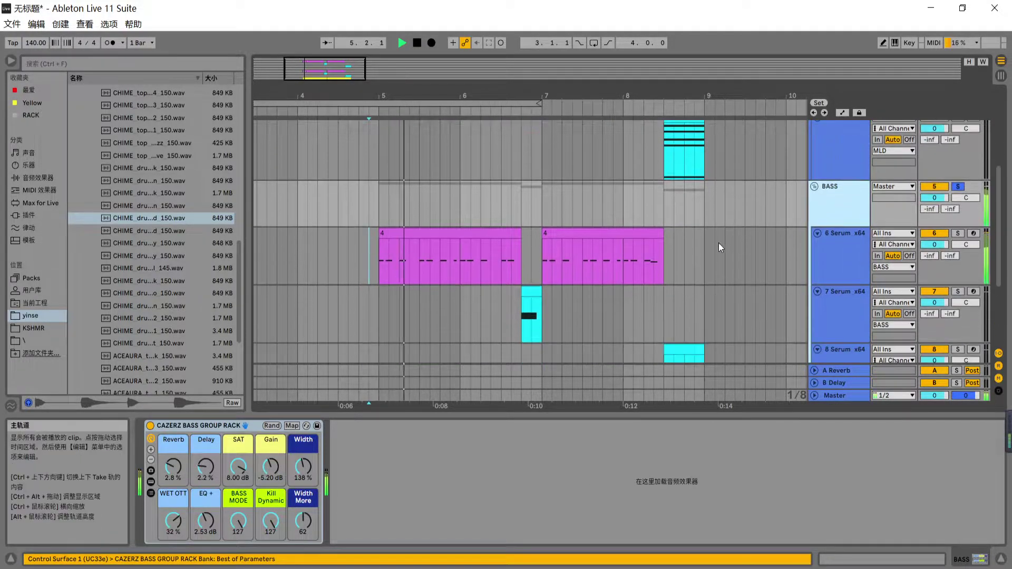
pyautogui.scroll(-6, 594, 258)
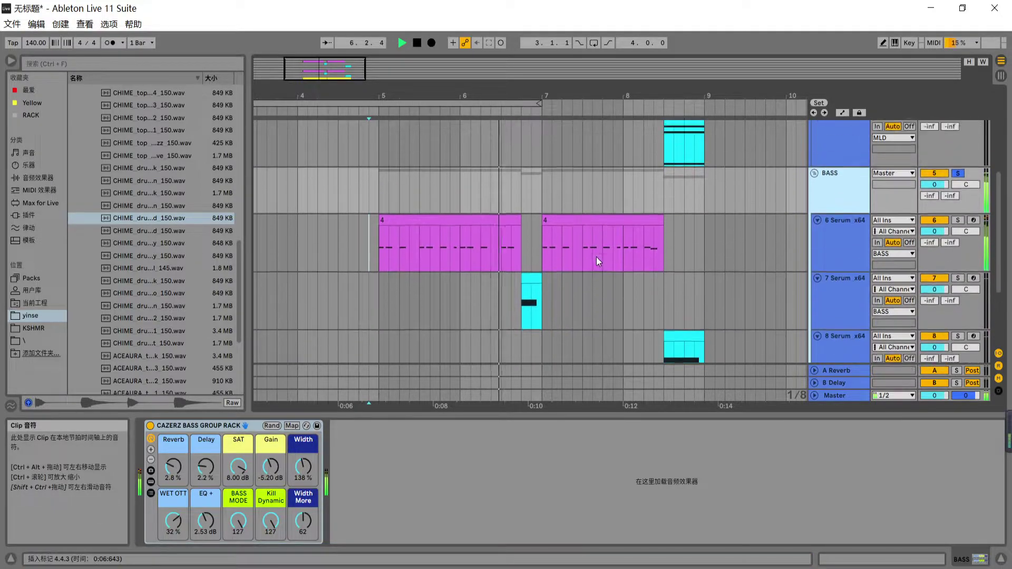
pyautogui.scroll(-3, 701, 169)
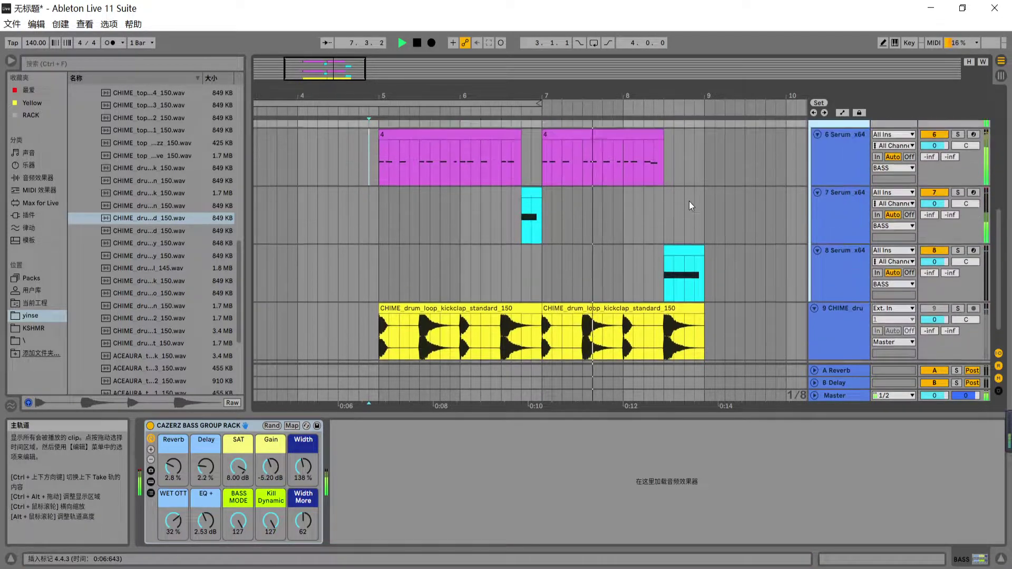
pyautogui.scroll(5, 688, 202)
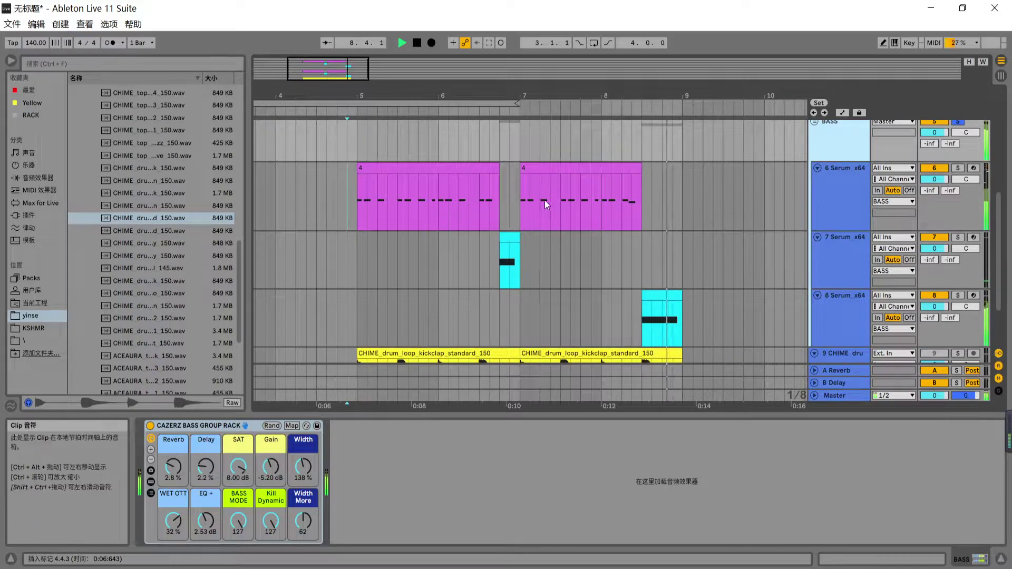
# Step: Open track 6's BS - Pan patch in Serum, audition several notes, view its effects, and close the window
pyautogui.click(358, 195)
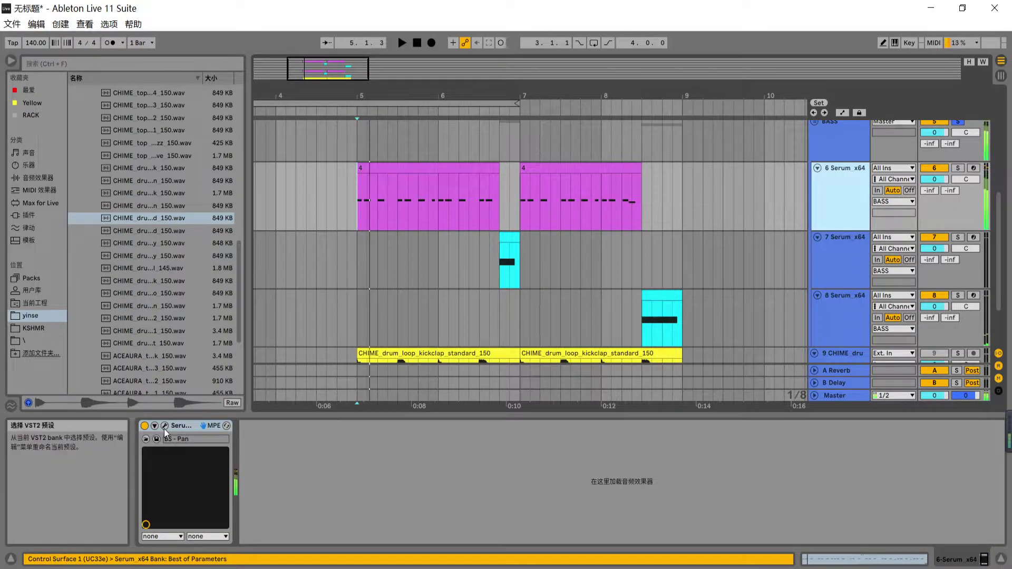
pyautogui.click(164, 426)
pyautogui.click(517, 538)
pyautogui.click(653, 534)
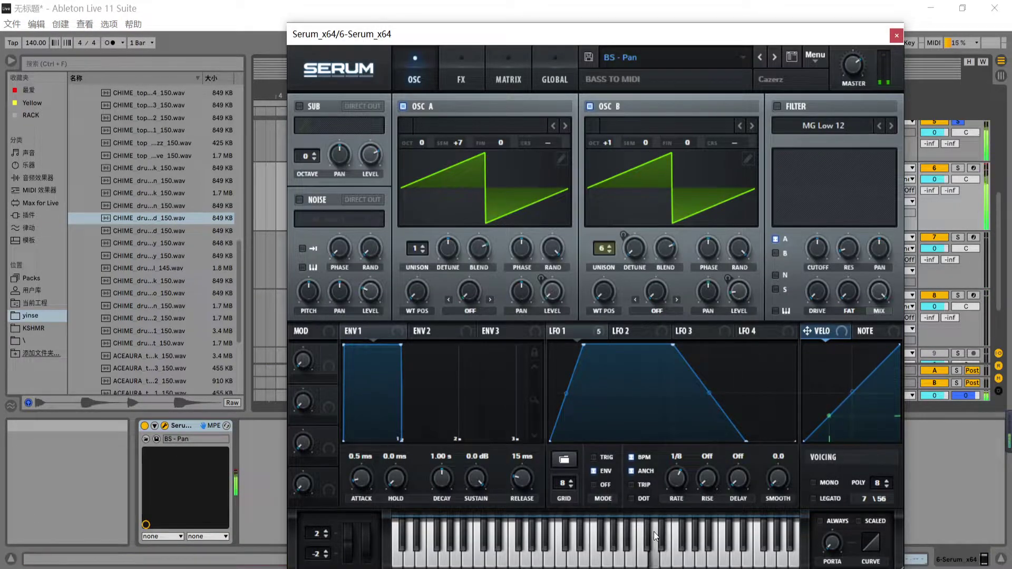
pyautogui.click(434, 540)
pyautogui.click(461, 78)
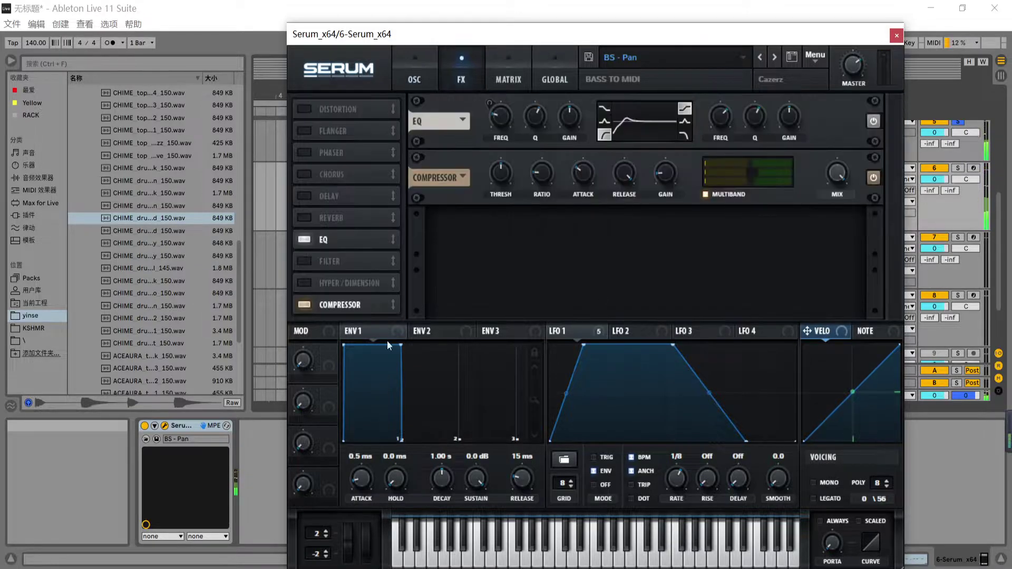
pyautogui.click(896, 35)
# Step: Solo track 7, play its cyan clip, and inspect its BS - FmGun patch in Serum
pyautogui.click(838, 261)
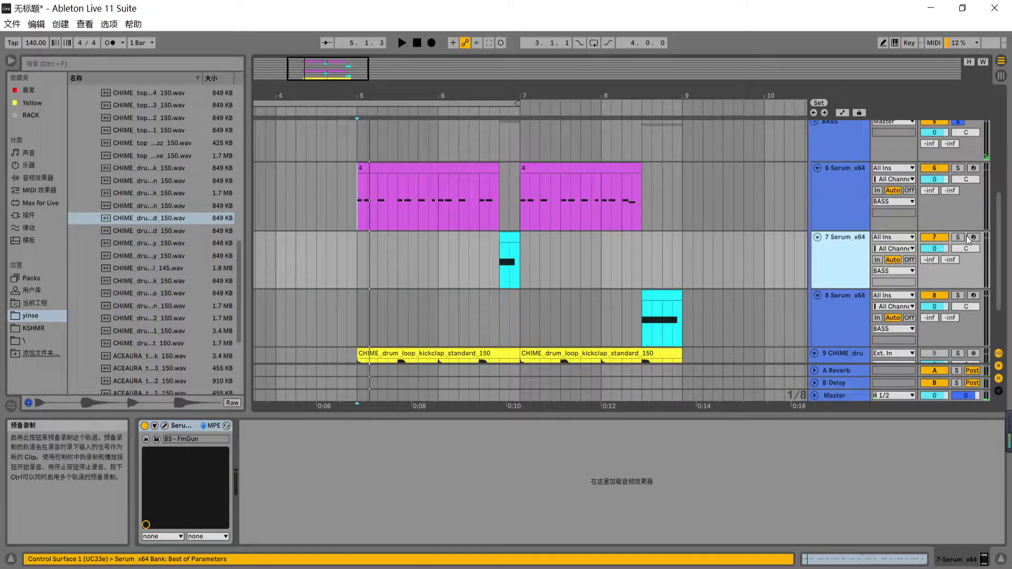
pyautogui.click(501, 253)
pyautogui.press('space')
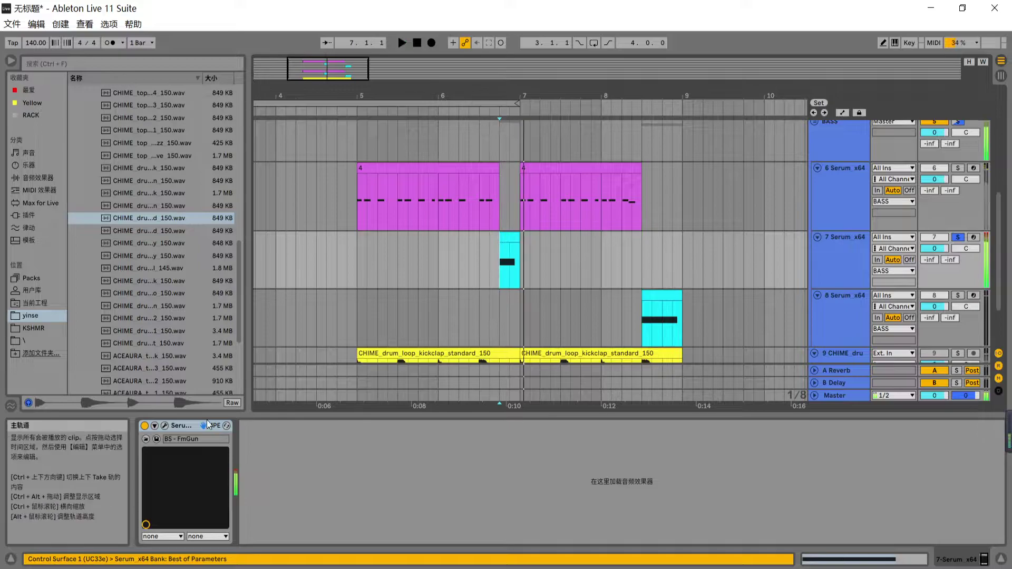
pyautogui.click(166, 425)
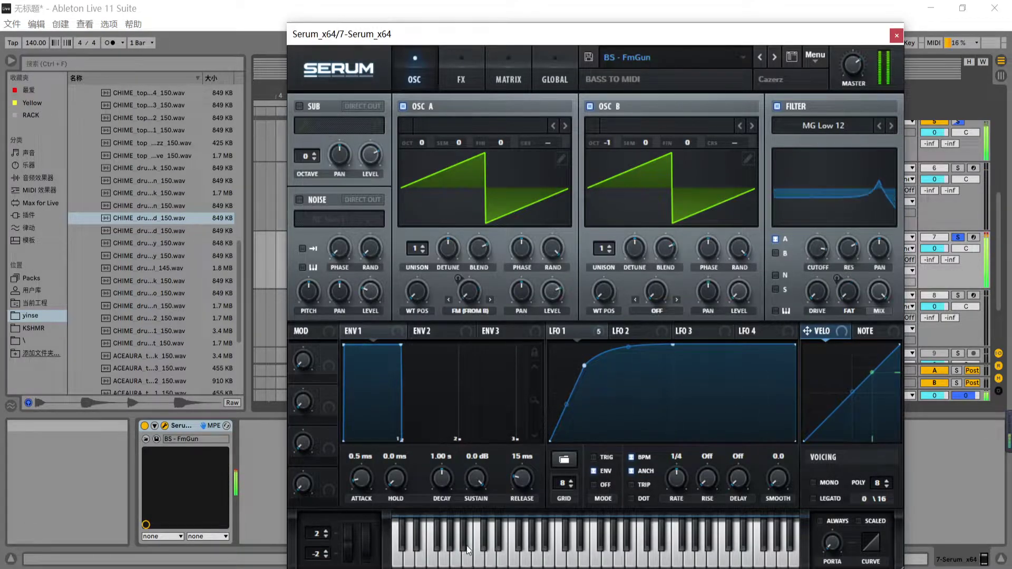
pyautogui.click(895, 36)
# Step: Solo track 8, play its cyan clip from 8.3.1, and inspect its BS - Wota patch in Serum
pyautogui.click(642, 320)
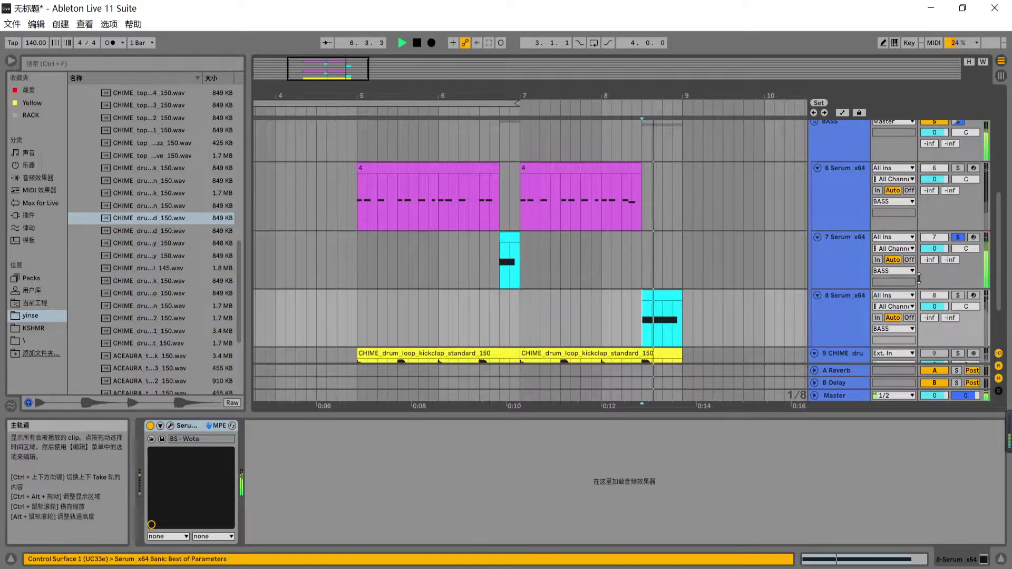
pyautogui.click(957, 296)
pyautogui.press('space')
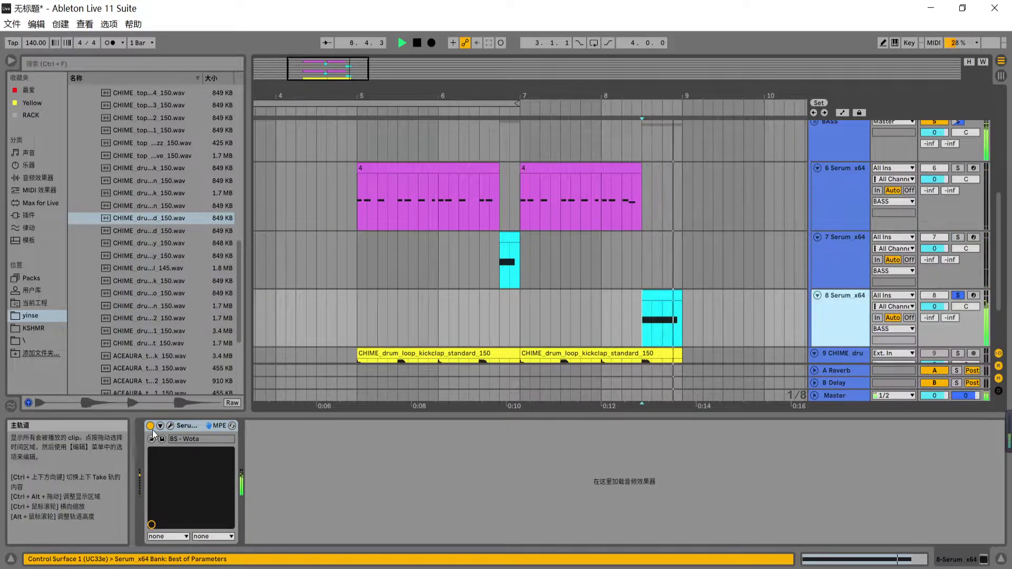
pyautogui.press('space')
pyautogui.press('space')
pyautogui.press('space')
pyautogui.press('space')
pyautogui.click(655, 296)
pyautogui.press('space')
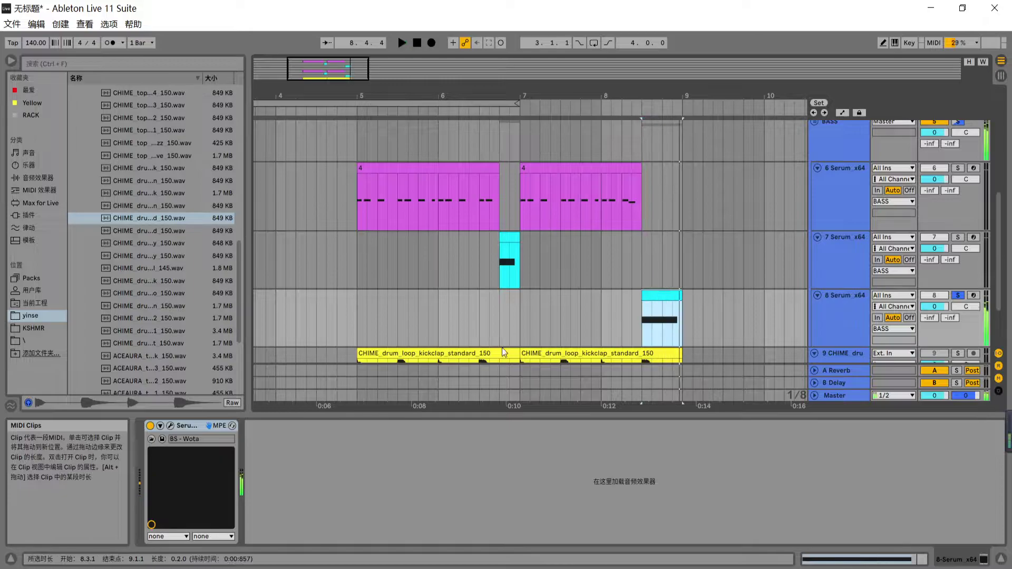
pyautogui.click(169, 425)
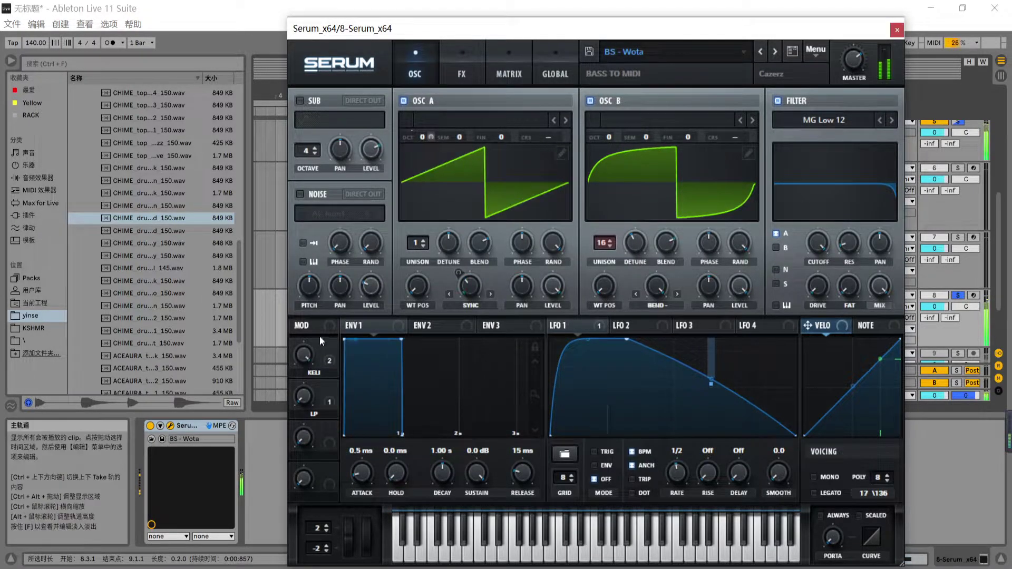
pyautogui.click(897, 34)
# Step: Clear the solo on track 8 and select Serum tracks 2 to 4 in the MLD group
pyautogui.click(397, 216)
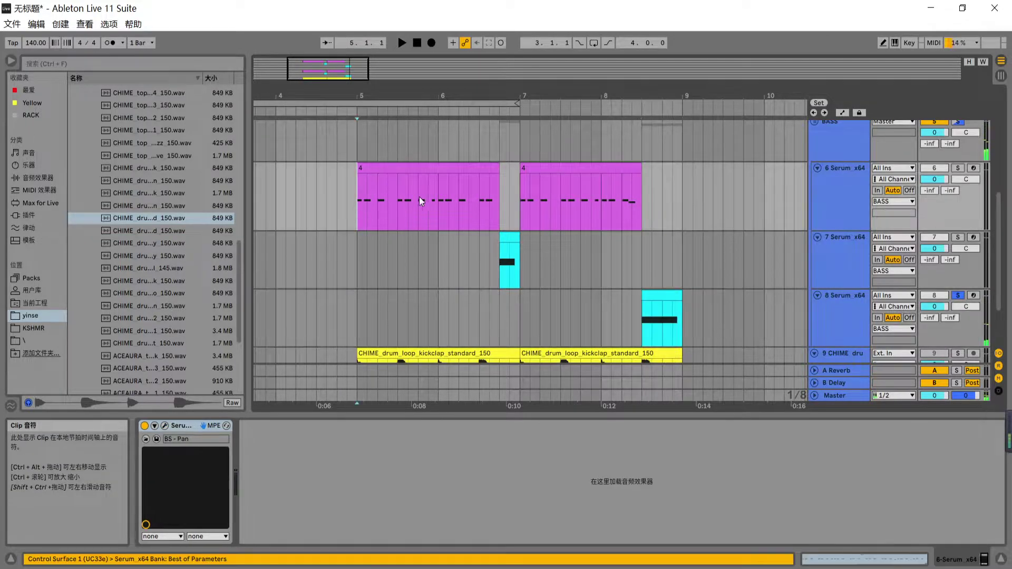
pyautogui.scroll(8, 764, 245)
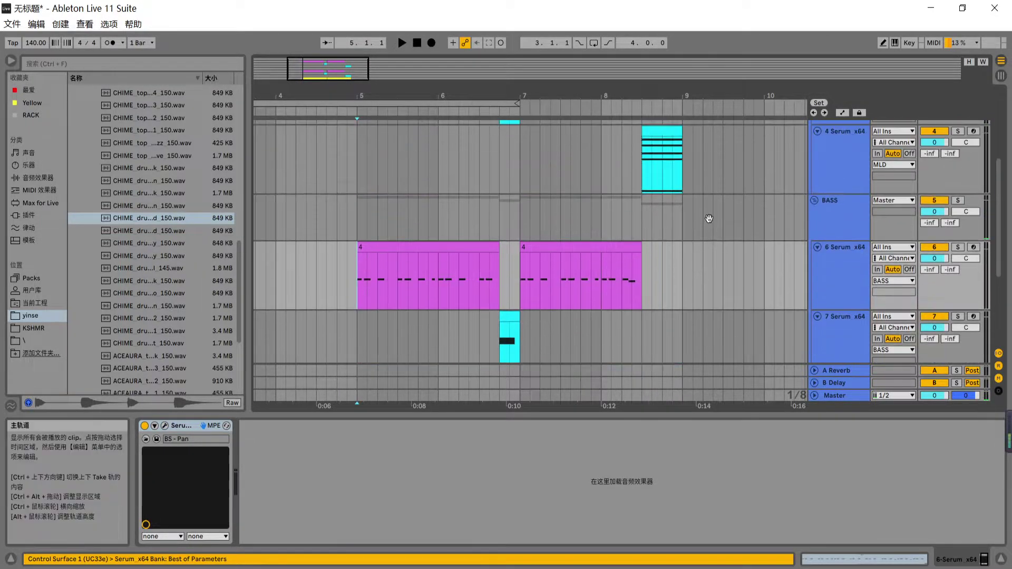
pyautogui.click(838, 289)
pyautogui.keyDown('shift'); pyautogui.click(840, 174); pyautogui.keyUp('shift')
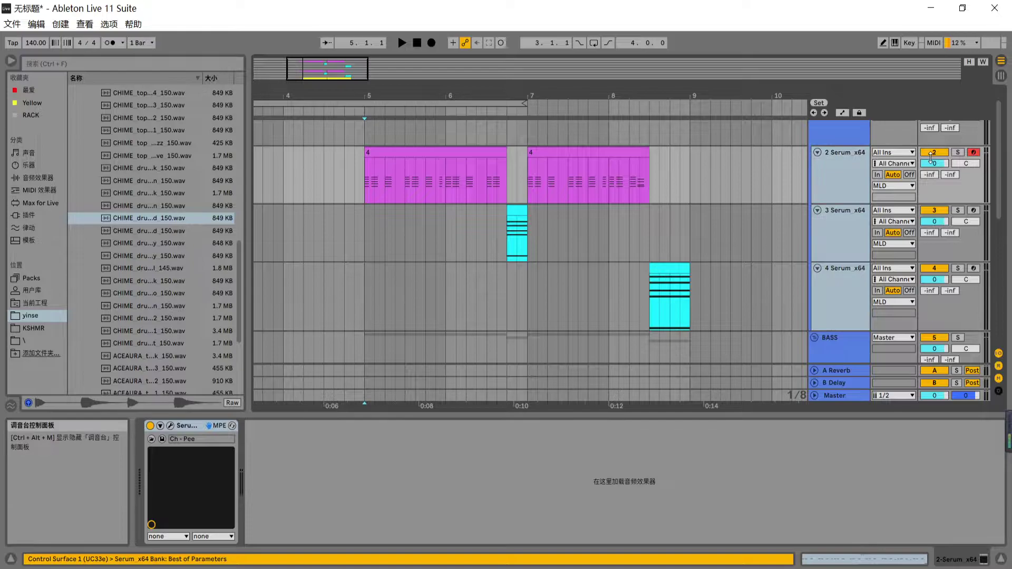
pyautogui.scroll(1, 499, 179)
pyautogui.scroll(1, 499, 179)
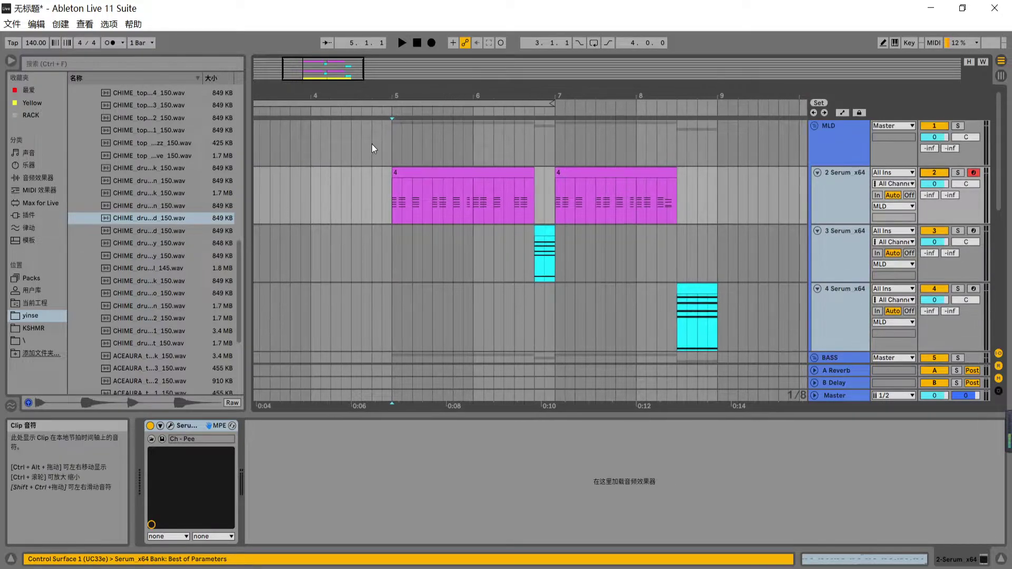
# Step: Select the MLD group track and play its melody parts from just before bar 5
pyautogui.press('space')
pyautogui.click(849, 147)
pyautogui.press('space')
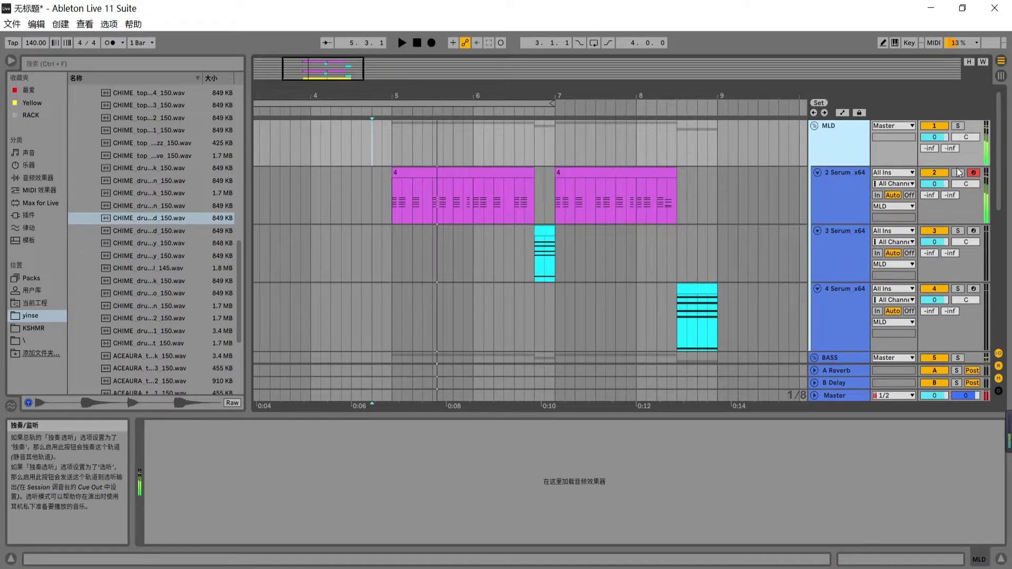
# Step: Play the melody and bass tracks together up to bar 9, viewing the BASS group's clips
pyautogui.scroll(-6, 738, 238)
pyautogui.press('space')
pyautogui.scroll(5, 520, 263)
pyautogui.scroll(1, 527, 268)
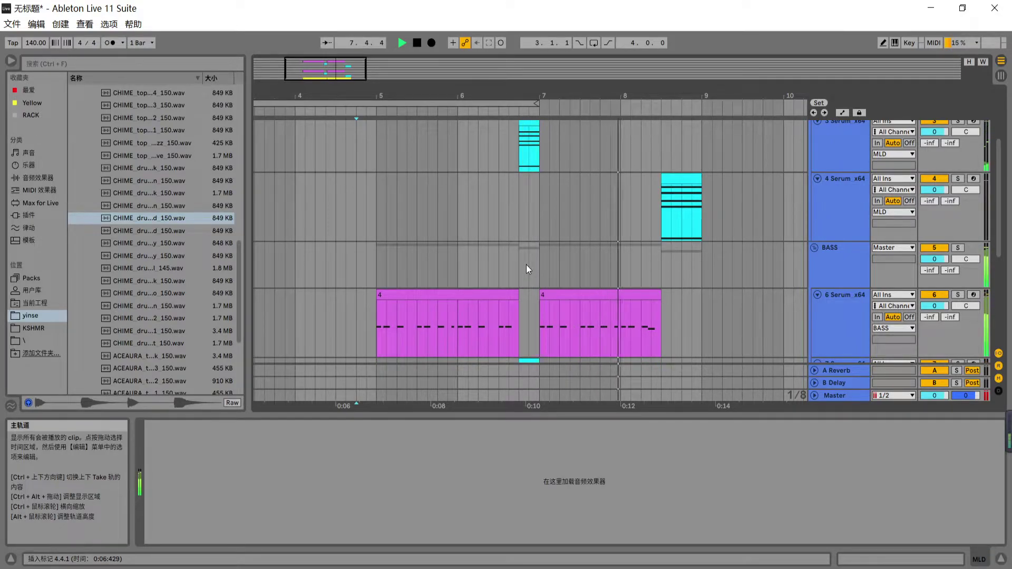
pyautogui.press('space')
pyautogui.scroll(1, 585, 197)
pyautogui.scroll(1, 659, 203)
# Step: Search the RACK collection for "color" and add the Cazerz color bass midi layer rack to Serum tracks 2, 3 and 4
pyautogui.click(39, 115)
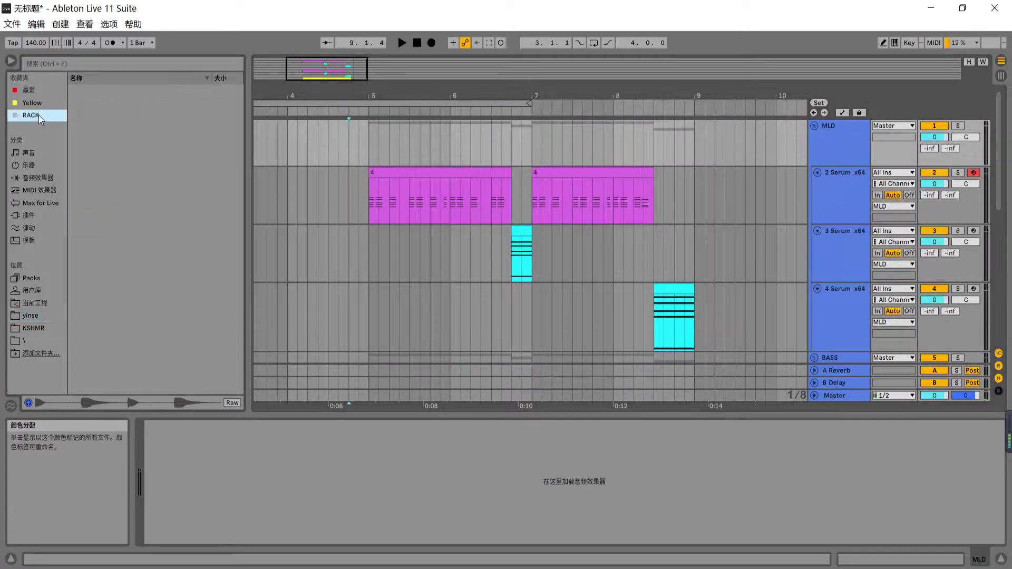
pyautogui.click(61, 59)
pyautogui.write('color')
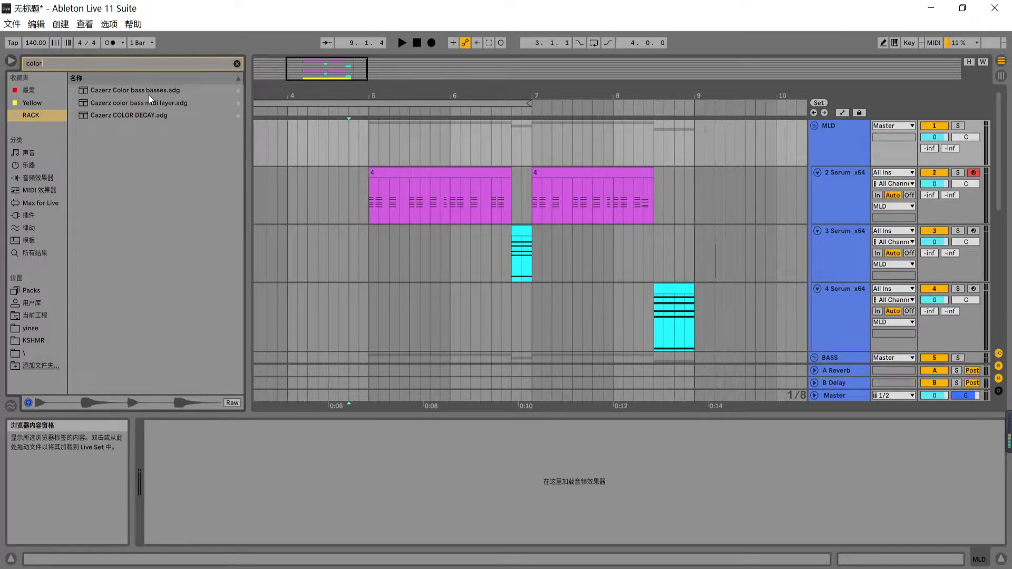
pyautogui.click(144, 103)
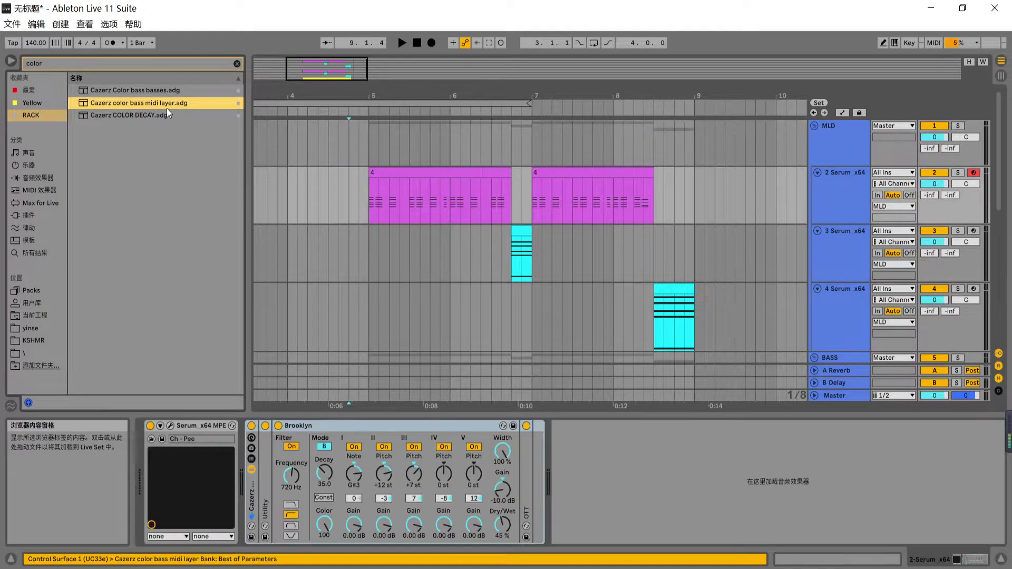
pyautogui.click(515, 236)
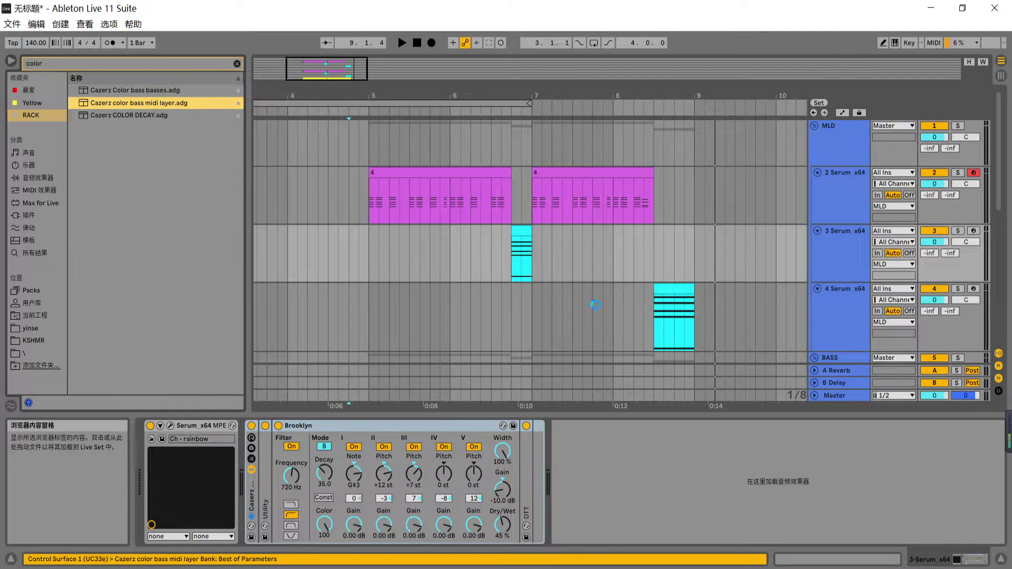
pyautogui.scroll(-3, 609, 274)
pyautogui.scroll(2, 607, 274)
# Step: Solo Serum tracks 2 to 4, play them from bar 5, and clear the solos
pyautogui.click(371, 173)
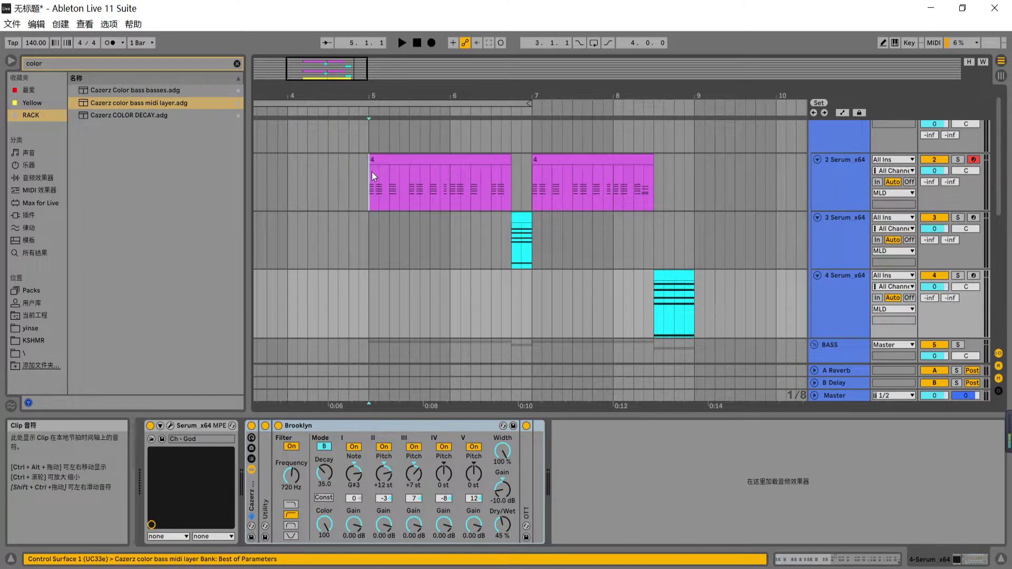
pyautogui.click(847, 184)
pyautogui.keyDown('shift'); pyautogui.click(856, 304); pyautogui.keyUp('shift')
pyautogui.click(957, 276)
pyautogui.press('space')
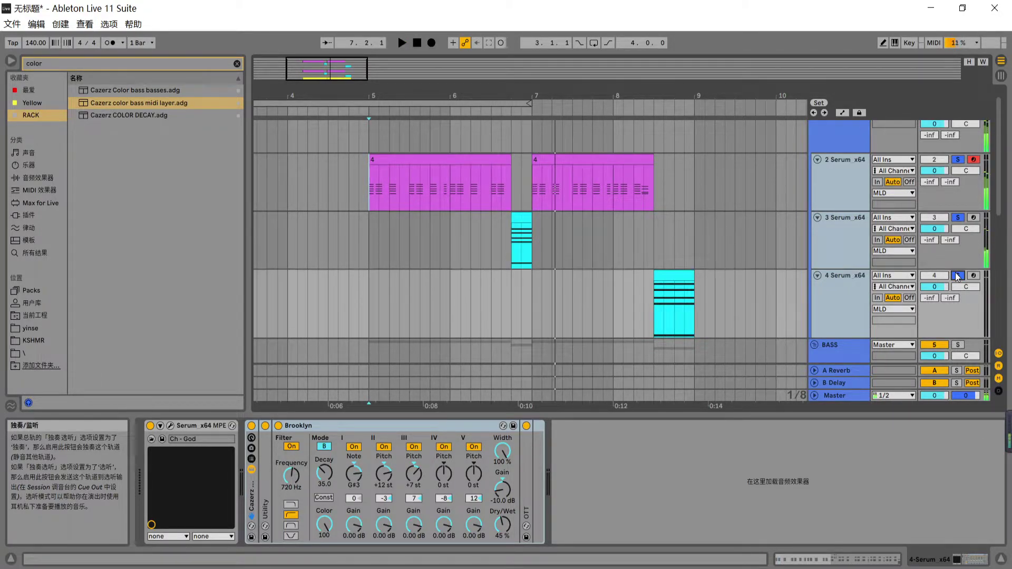
pyautogui.click(958, 276)
# Step: Add the Cazerz Color bass basses rack to Serum track 6 in the BASS group
pyautogui.click(94, 117)
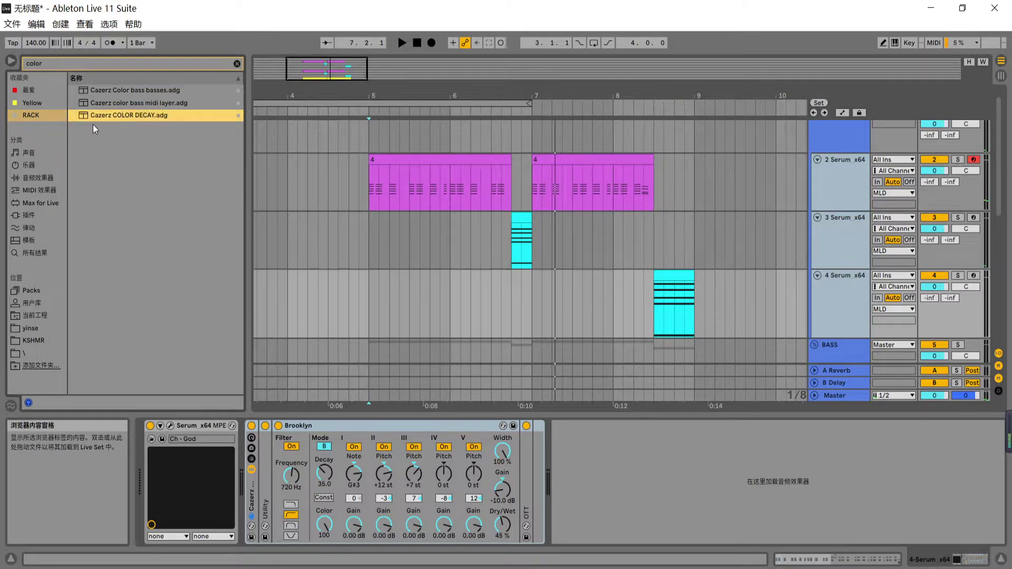
pyautogui.click(116, 91)
pyautogui.scroll(-5, 419, 233)
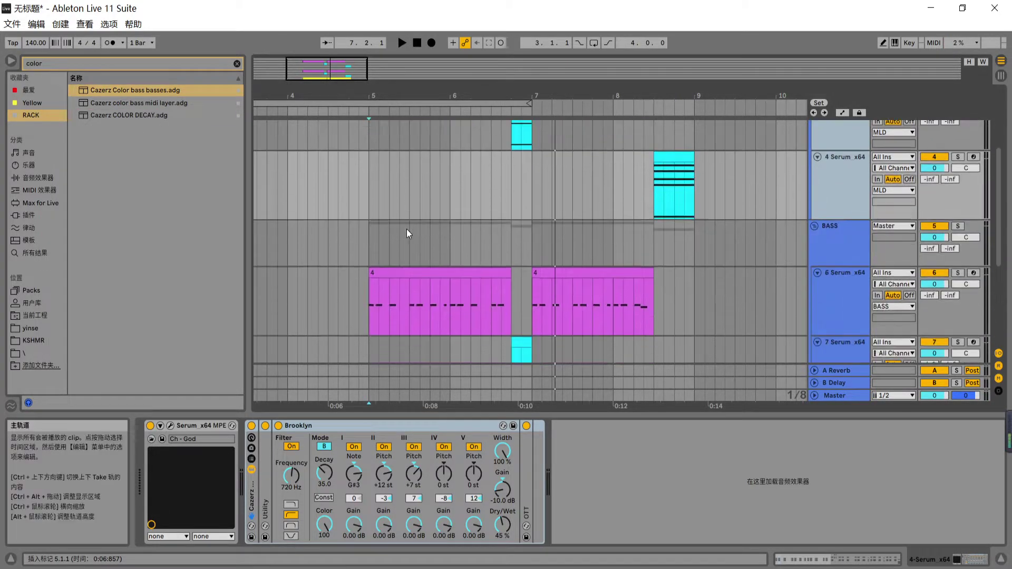
pyautogui.click(493, 278)
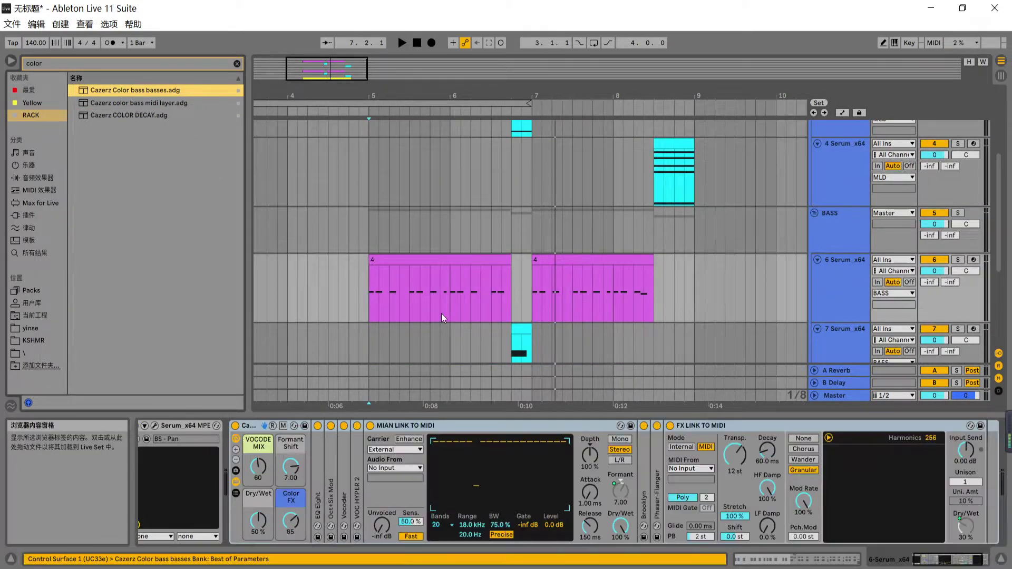
# Step: Solo track 6 and play its bass clip from bar 5 through the new rack
pyautogui.click(952, 260)
pyautogui.press('space')
pyautogui.click(832, 280)
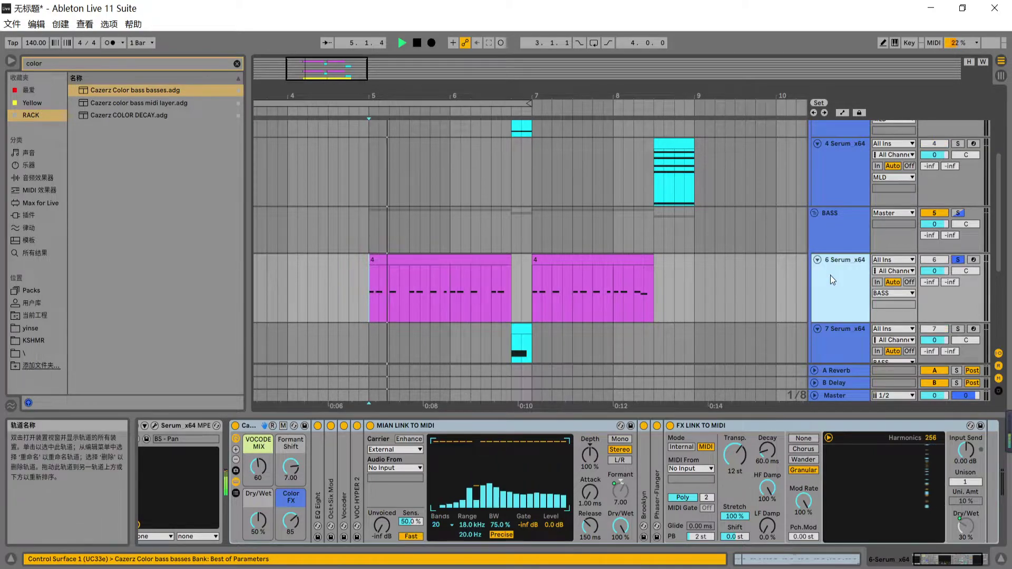
pyautogui.press('space')
# Step: Set the MIAN LINK TO MIDI carrier's Audio From on track 6 to 2-Serum x64
pyautogui.click(381, 469)
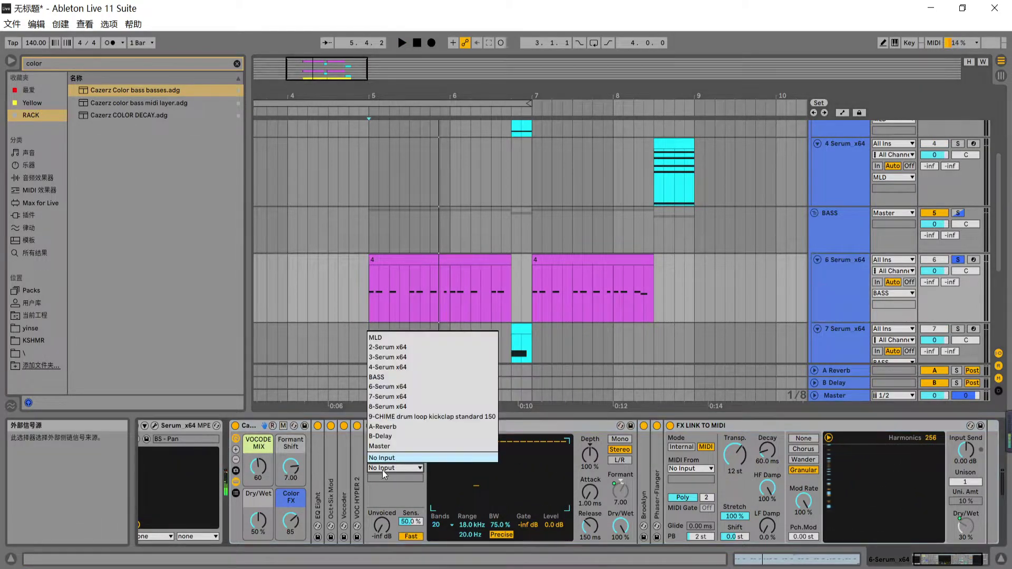
pyautogui.click(416, 343)
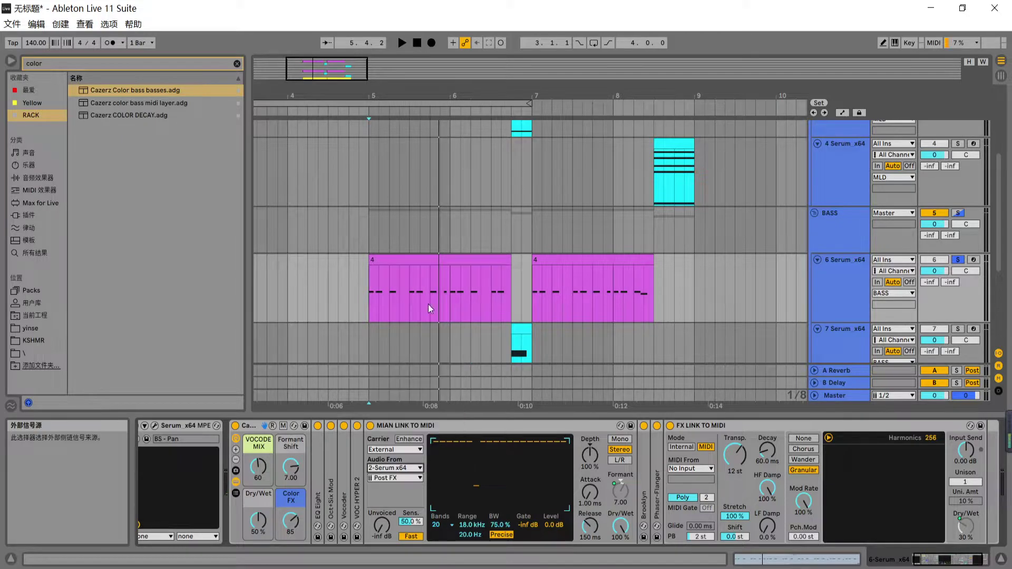
pyautogui.scroll(5, 428, 305)
pyautogui.scroll(-5, 558, 204)
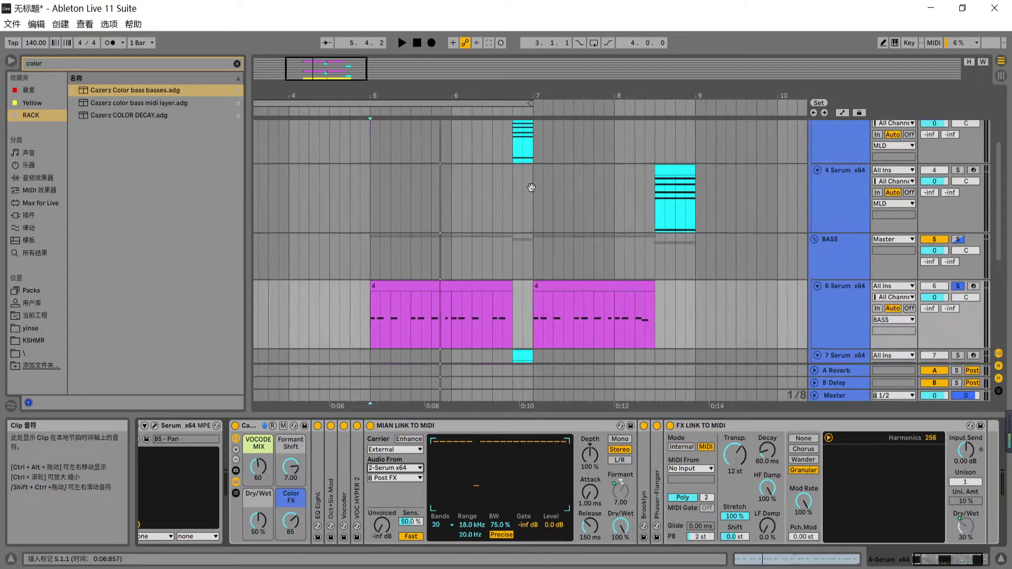
# Step: Add the Cazerz Color bass basses rack to track 7 and set its MIAN LINK TO MIDI Audio From to 3-Serum x64
pyautogui.click(799, 301)
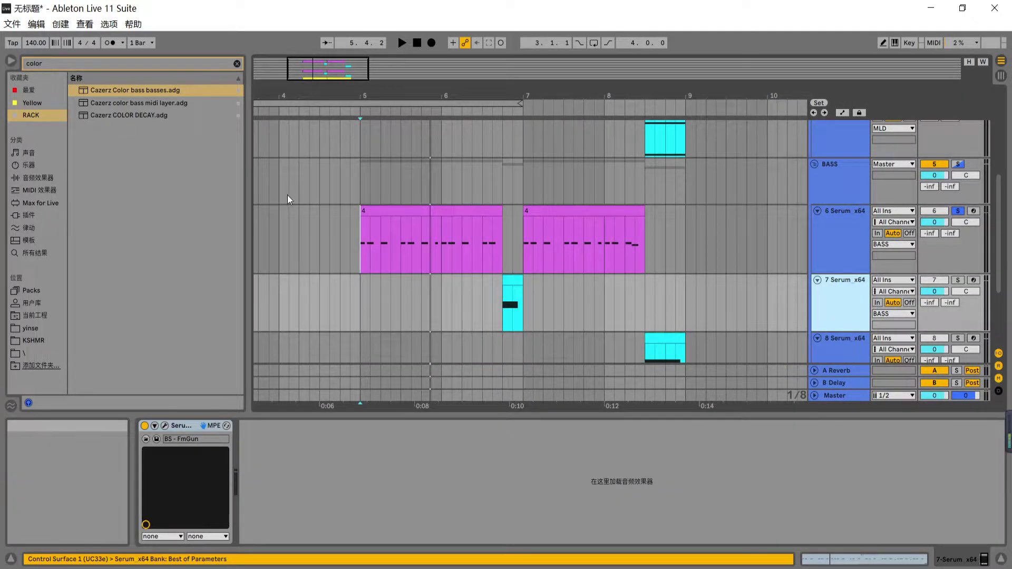
pyautogui.moveTo(138, 92); pyautogui.dragTo(158, 105)
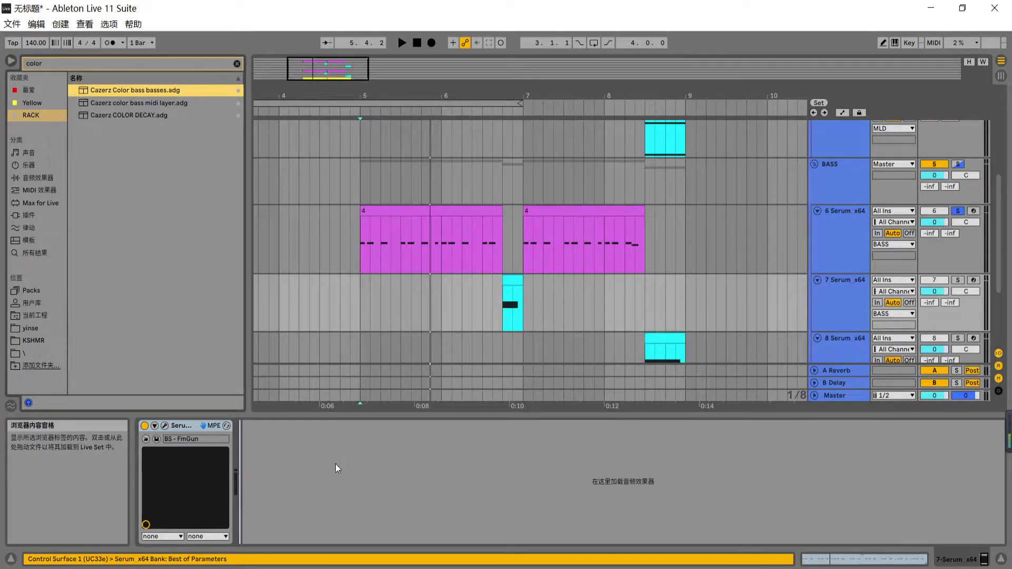
pyautogui.moveTo(337, 468); pyautogui.dragTo(337, 468)
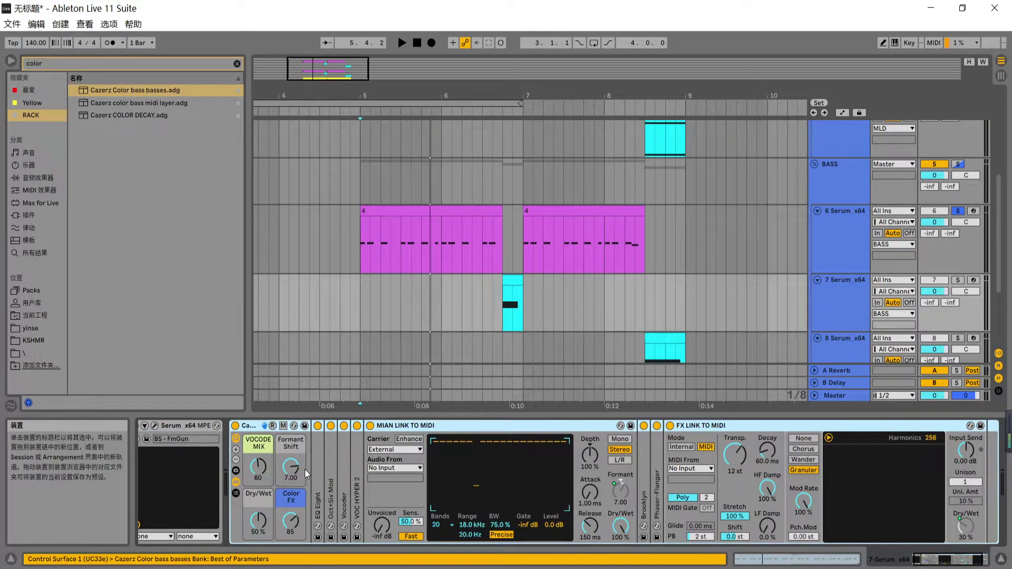
pyautogui.click(395, 468)
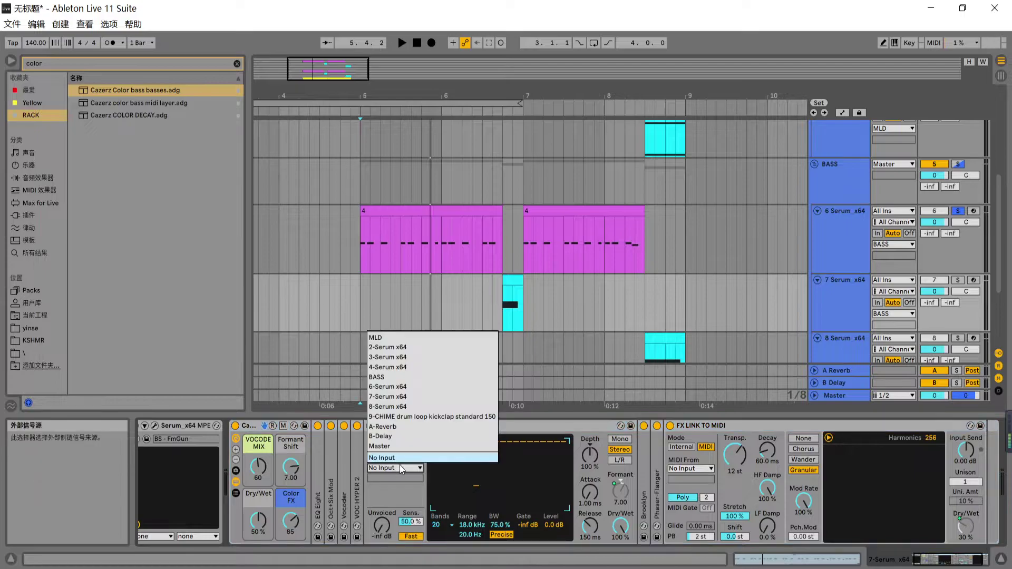
pyautogui.click(403, 357)
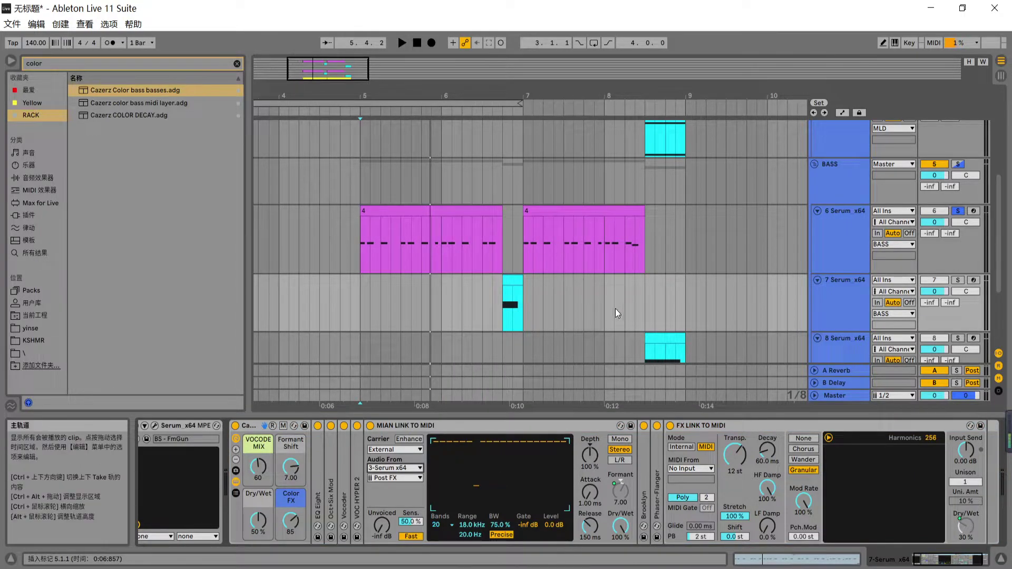
# Step: Add the Cazerz Color bass basses rack to track 8 and set both its Audio From and MIDI From to 4-Serum x64
pyautogui.scroll(-2, 289, 245)
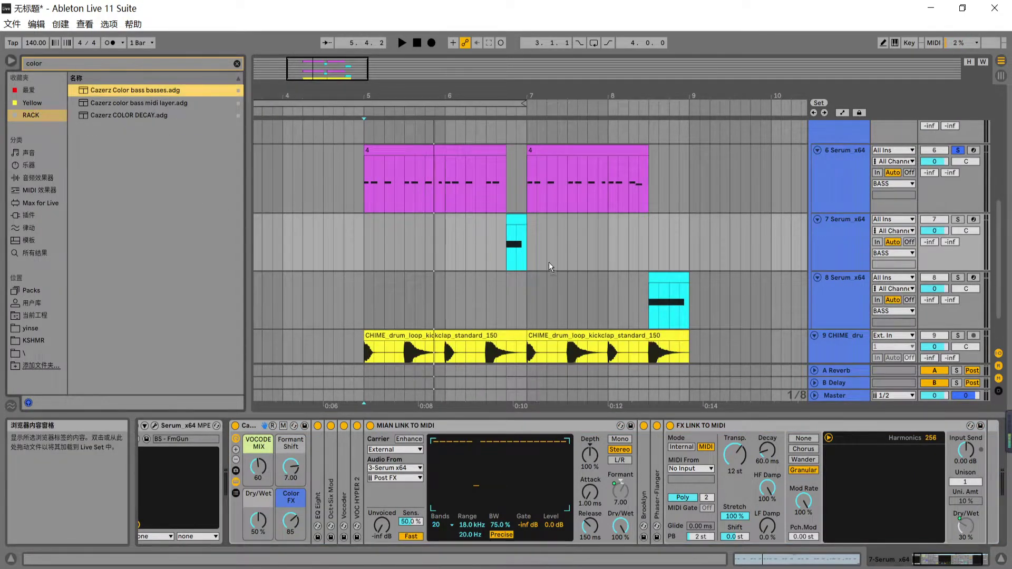
pyautogui.click(676, 321)
pyautogui.click(393, 468)
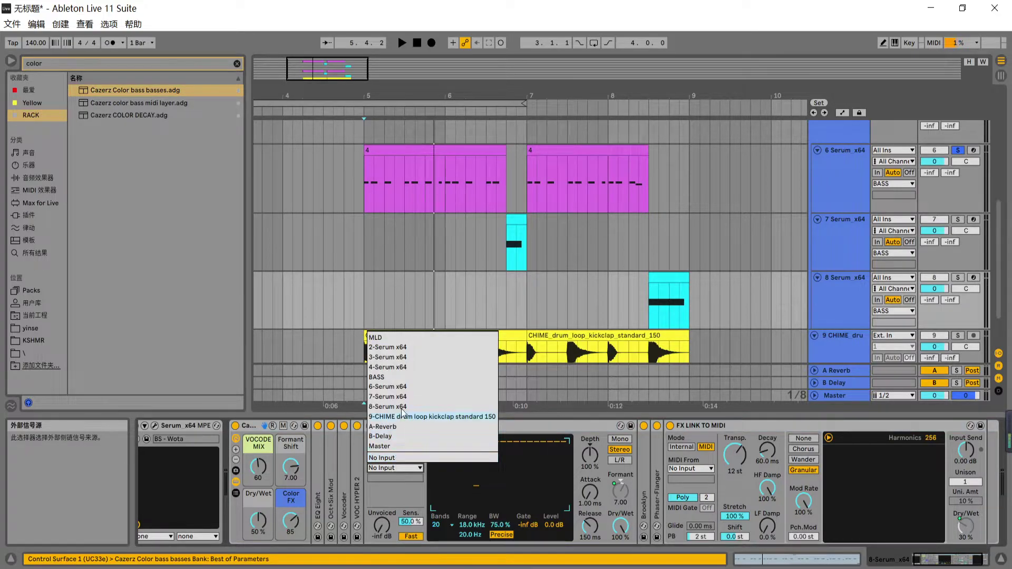
pyautogui.click(402, 368)
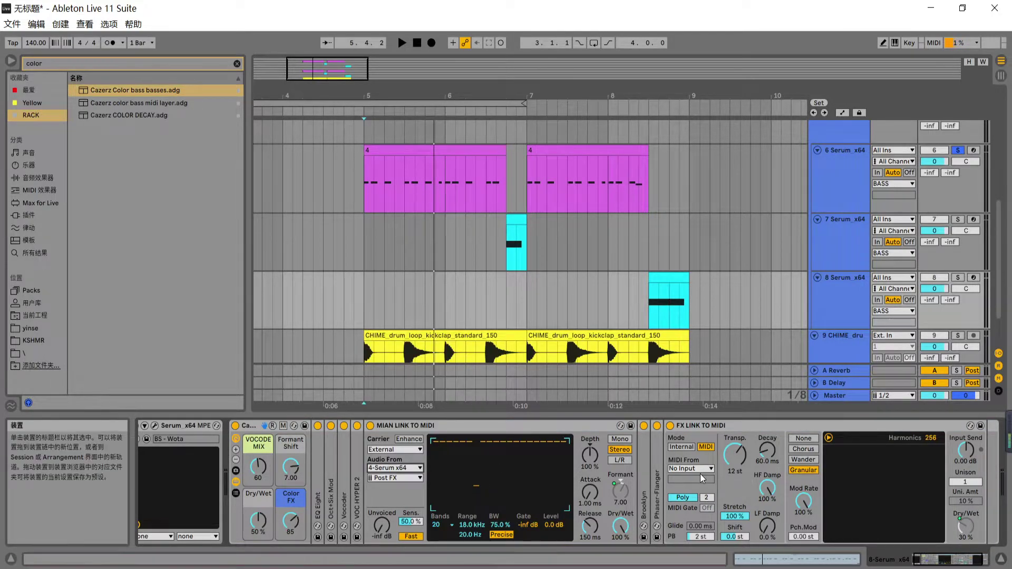
pyautogui.click(700, 469)
pyautogui.click(688, 507)
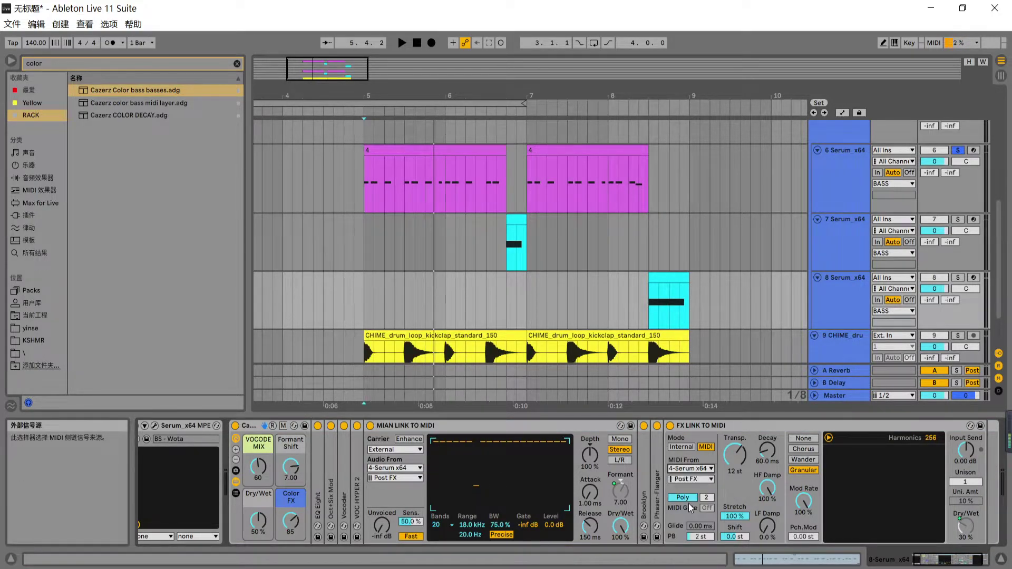
# Step: Solo track 8 and play its cyan clip from 8.3.1 through the rack
pyautogui.click(652, 311)
pyautogui.click(958, 278)
pyautogui.press('space')
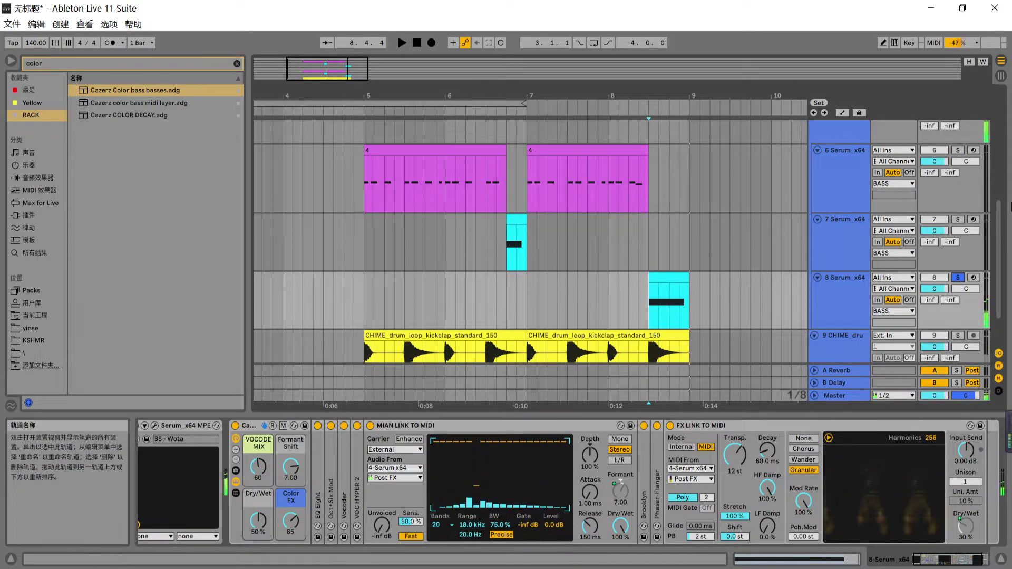
# Step: Solo track 7 and play its cyan clip, starting shortly before it
pyautogui.click(496, 243)
pyautogui.press('space')
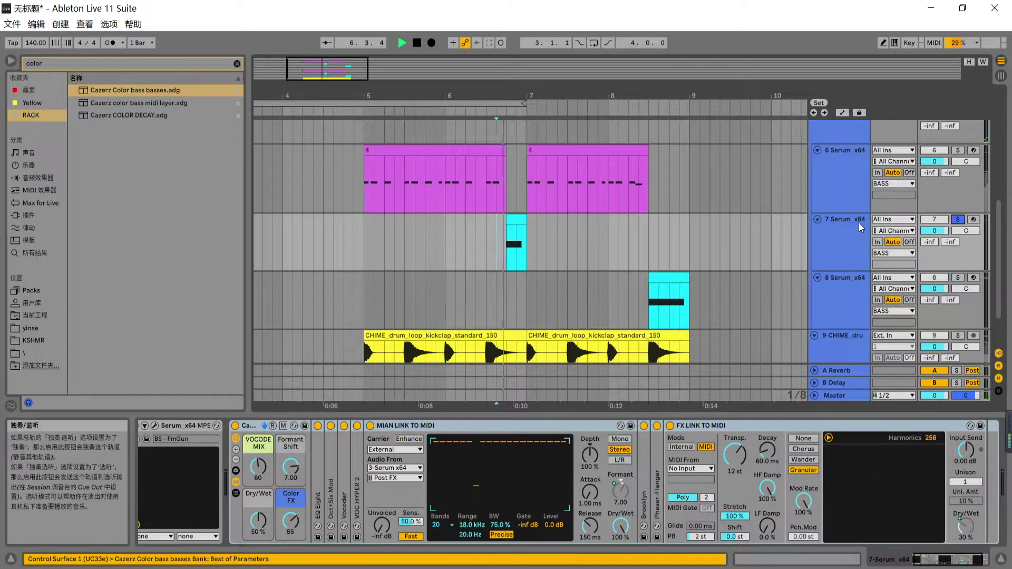
pyautogui.click(958, 220)
pyautogui.press('space')
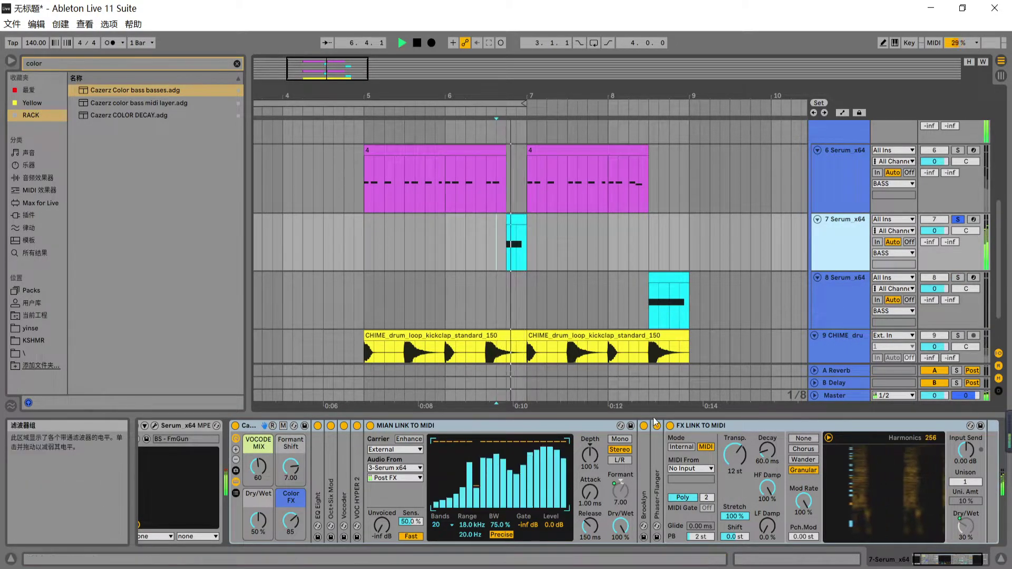
pyautogui.press('space')
# Step: Set the FX LINK TO MIDI device's MIDI From on track 7 to 3-Serum x64 and play the result
pyautogui.click(690, 467)
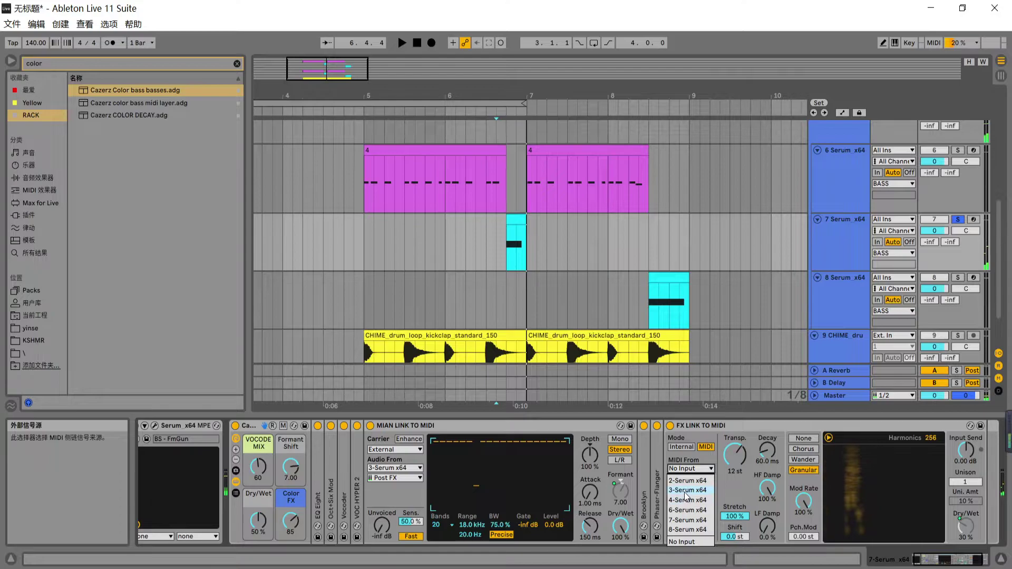
pyautogui.click(687, 490)
pyautogui.press('space')
# Step: Solo track 6 and play its bass clip from just before bar 5 with the vocoder fed by track 2
pyautogui.scroll(4, 362, 336)
pyautogui.click(362, 336)
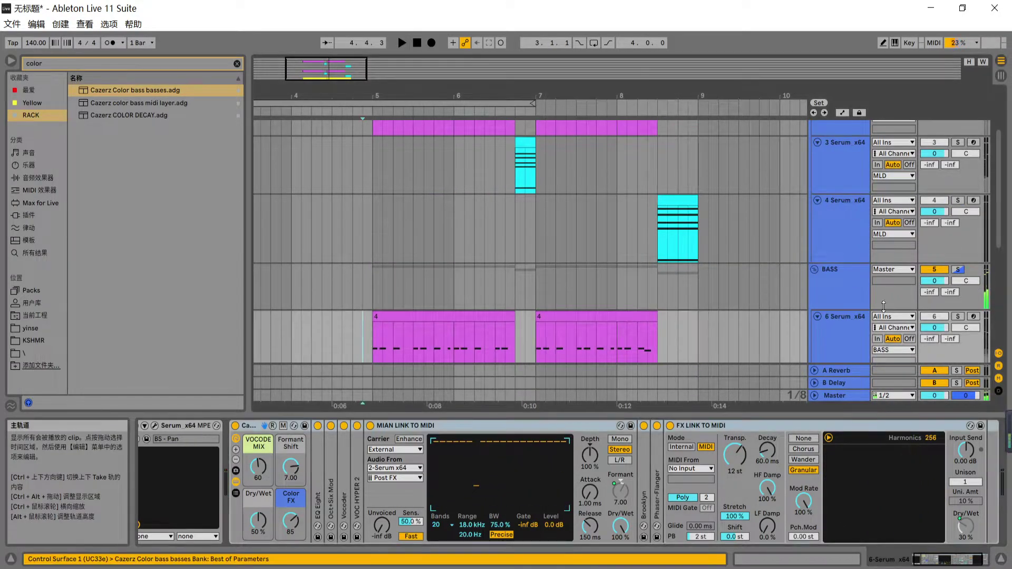
pyautogui.click(958, 316)
pyautogui.press('space')
pyautogui.scroll(-1, 656, 279)
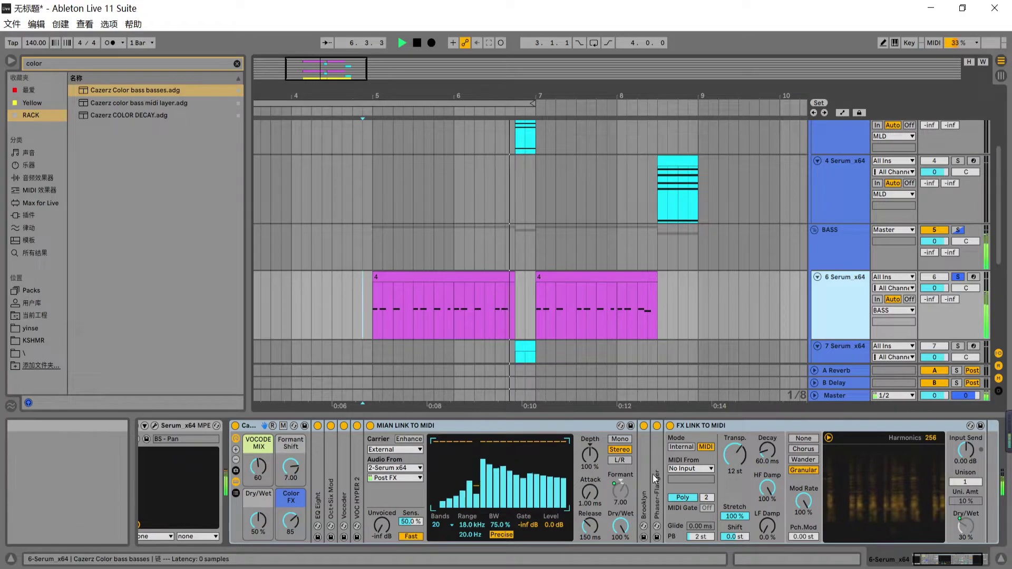
pyautogui.press('space')
# Step: Set the FX LINK TO MIDI device's MIDI From on track 6 to 3-Serum x64 while playing the bass clip
pyautogui.click(688, 469)
pyautogui.click(686, 490)
pyautogui.press('space')
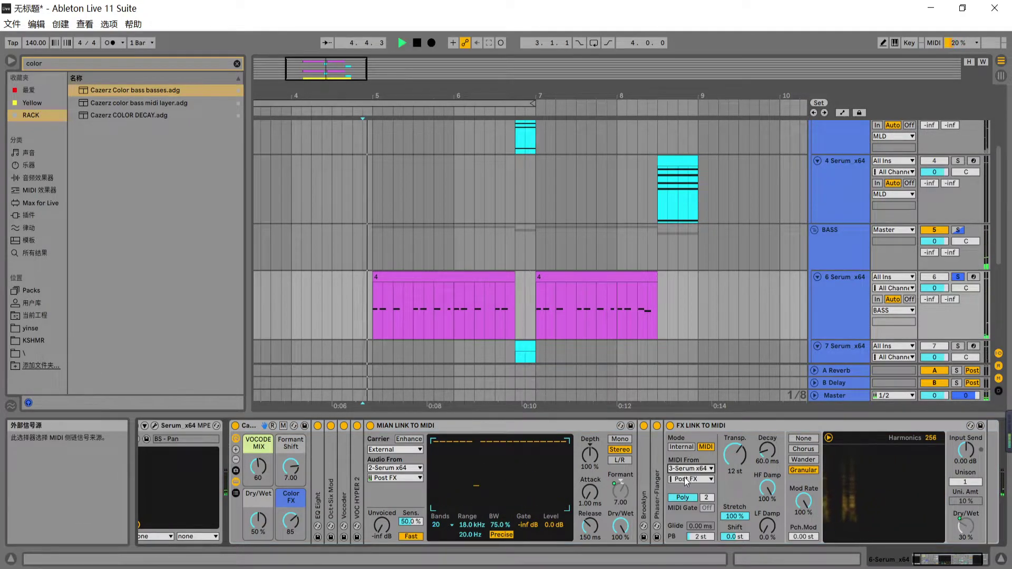
pyautogui.click(690, 469)
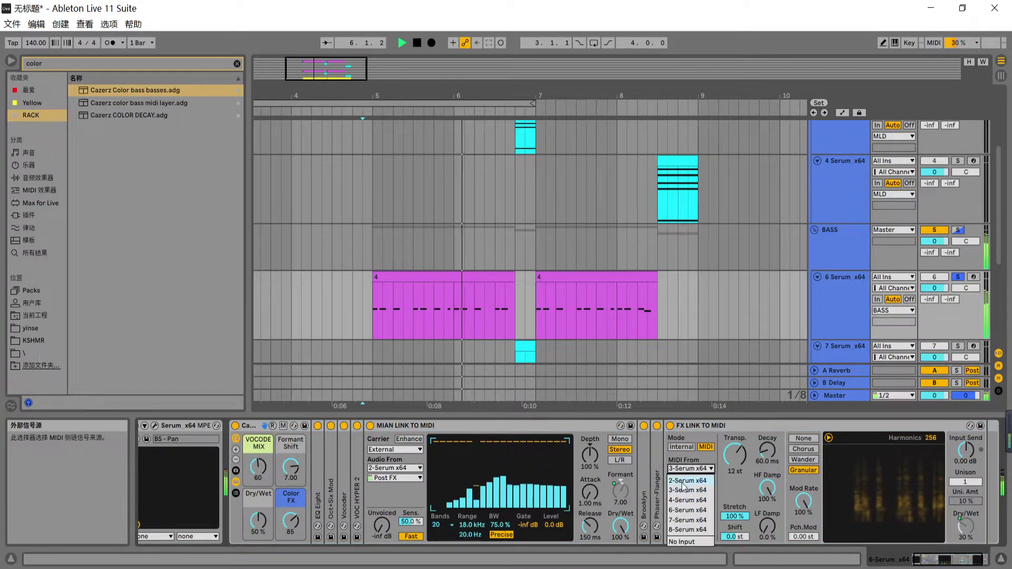
pyautogui.click(680, 490)
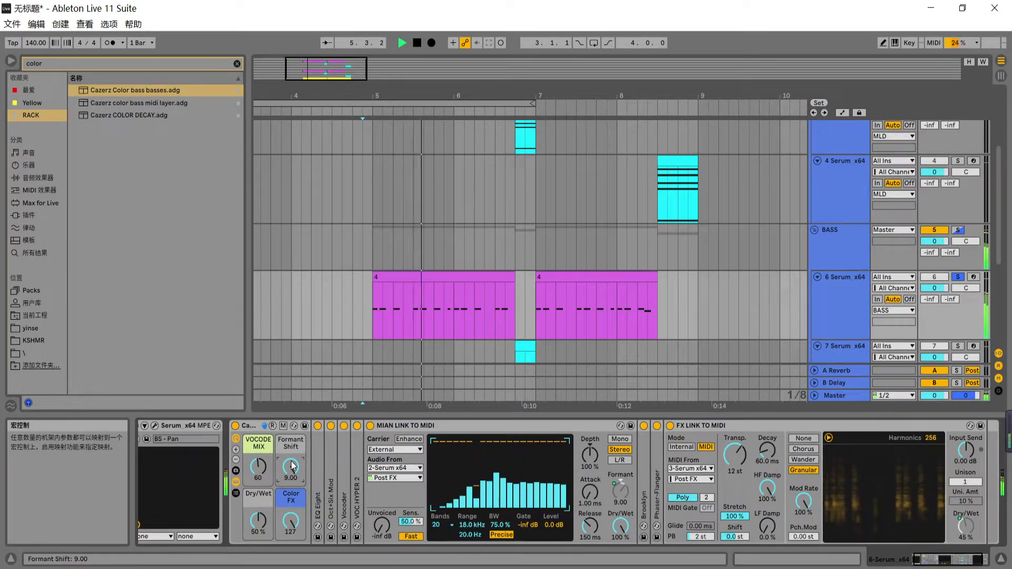
# Step: Switch the solo to track 7 and replay it from just before its cyan clip with both rack links set
pyautogui.scroll(-3, 742, 298)
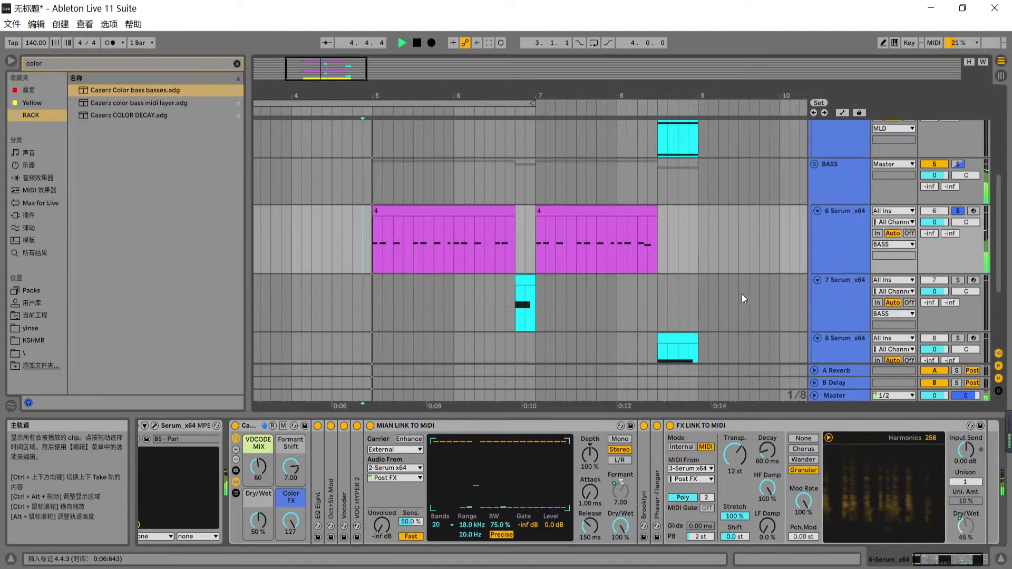
pyautogui.click(505, 312)
pyautogui.press('space')
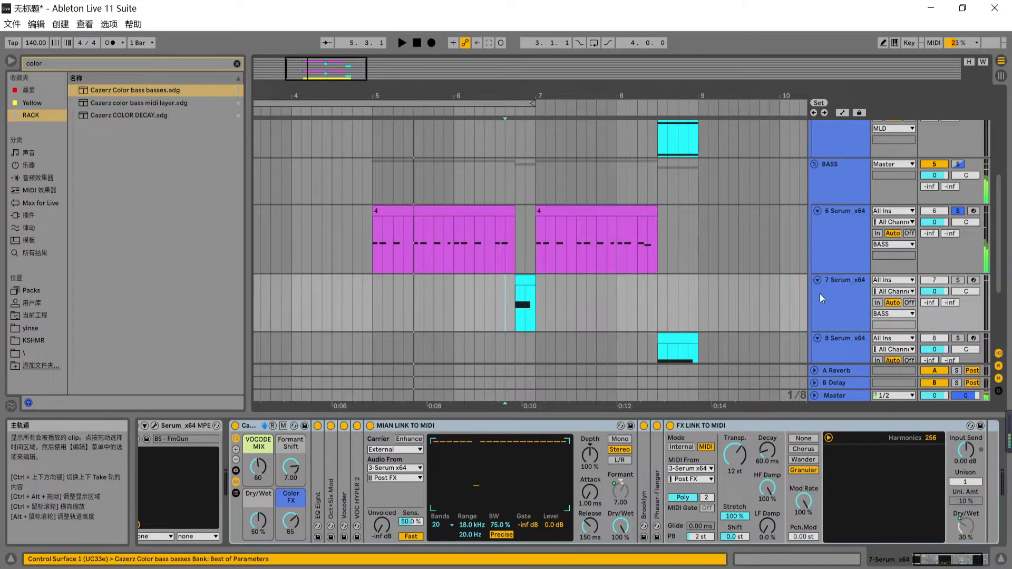
pyautogui.click(958, 281)
pyautogui.press('space')
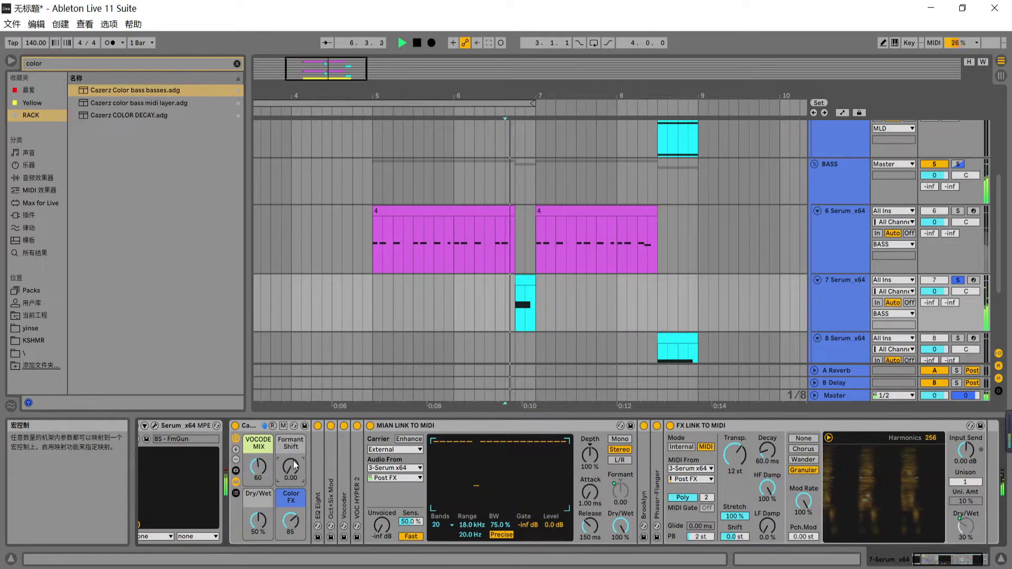
# Step: Set Formant Shift to 3.00 in track 7's color bass rack and replay the clip
pyautogui.press('space')
pyautogui.press('space')
pyautogui.moveTo(294, 464); pyautogui.dragTo(294, 477)
pyautogui.press('space')
pyautogui.press('space')
# Step: Try a higher Color FX amount in track 7's color bass rack during playback and undo it
pyautogui.moveTo(294, 518); pyautogui.dragTo(294, 496)
pyautogui.press('space')
pyautogui.press('space')
pyautogui.hotkey('ctrl', 'z')
# Step: Raise VOCODE MIX to 127 in track 7's color bass rack and replay the clip several times
pyautogui.click(264, 522)
pyautogui.press('space')
pyautogui.press('space')
pyautogui.press('space')
pyautogui.press('space')
pyautogui.moveTo(257, 467); pyautogui.dragTo(258, 432)
pyautogui.press('space')
pyautogui.press('space')
pyautogui.press('space')
pyautogui.press('space')
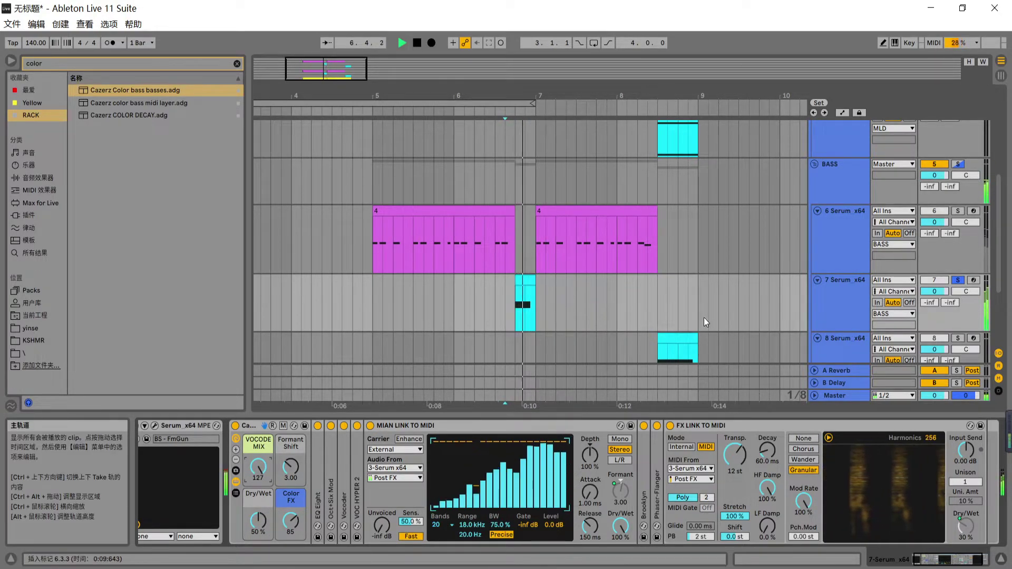
# Step: Switch the solo to track 8 and play it from the start of its cyan clip
pyautogui.scroll(-2, 704, 318)
pyautogui.press('space')
pyautogui.click(663, 318)
pyautogui.press('space')
pyautogui.click(957, 299)
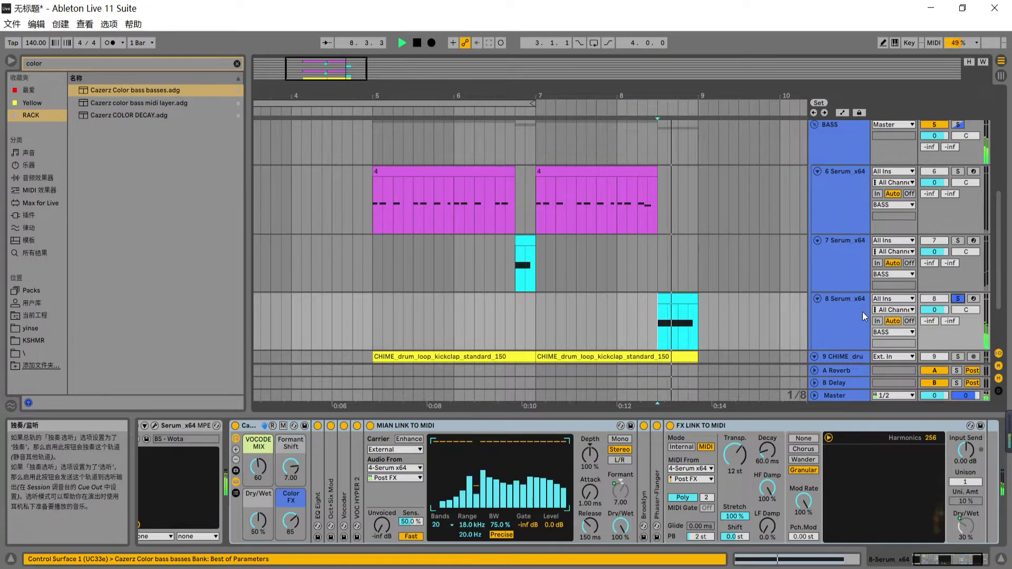
pyautogui.click(822, 323)
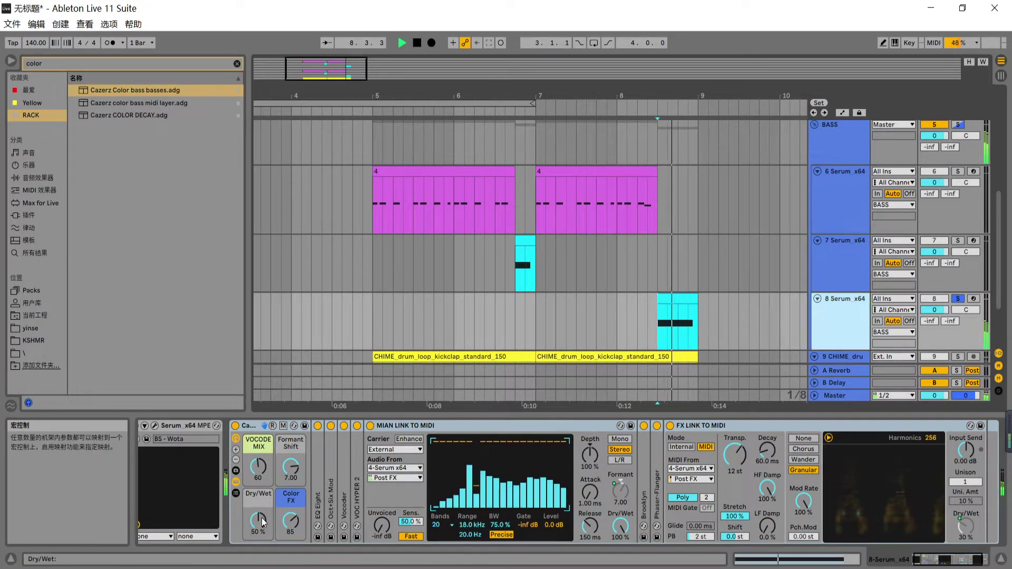
# Step: Set Color FX to 127 and Formant Shift to 9.00 in track 8's color bass rack while auditioning it
pyautogui.moveTo(294, 519); pyautogui.dragTo(294, 495)
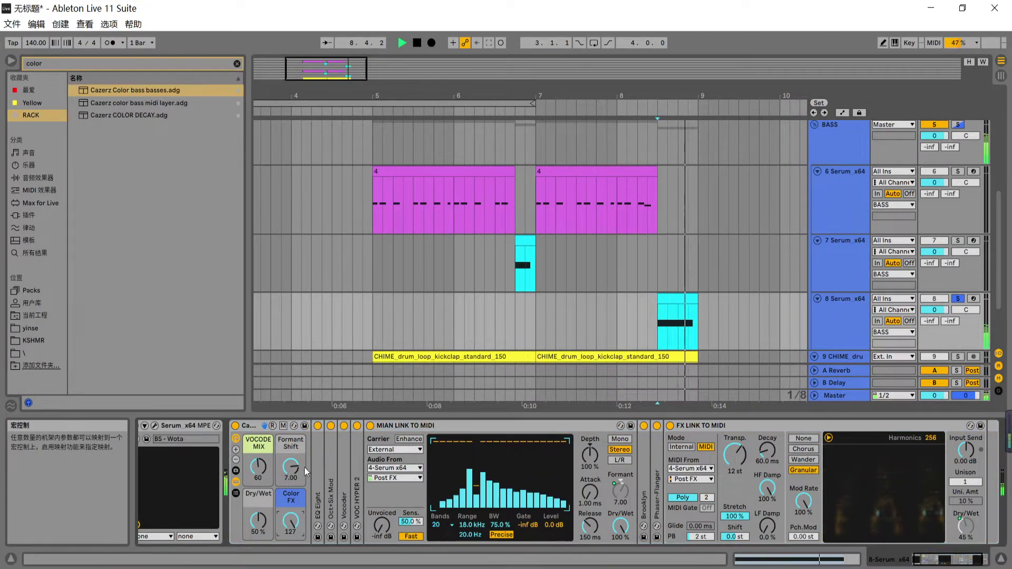
pyautogui.press('space')
pyautogui.moveTo(418, 230); pyautogui.dragTo(445, 346)
pyautogui.moveTo(288, 464); pyautogui.dragTo(288, 461)
pyautogui.press('space')
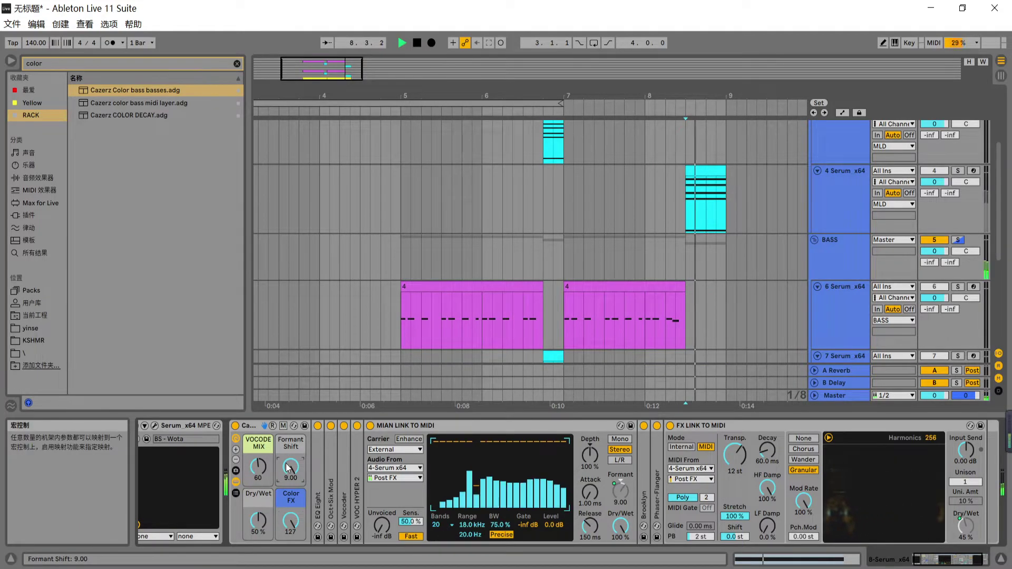
pyautogui.press('space')
# Step: Search the browser for "soft" and add CAZERZ Soft Rack 2.0 to the BASS group ahead of the CAZERZ BASS GROUP RACK
pyautogui.click(394, 261)
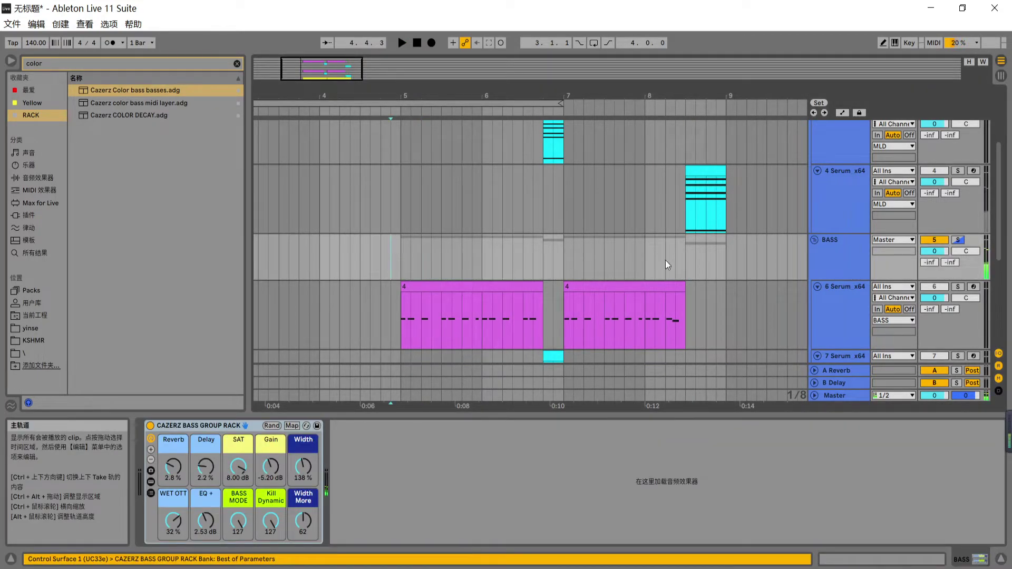
pyautogui.click(812, 266)
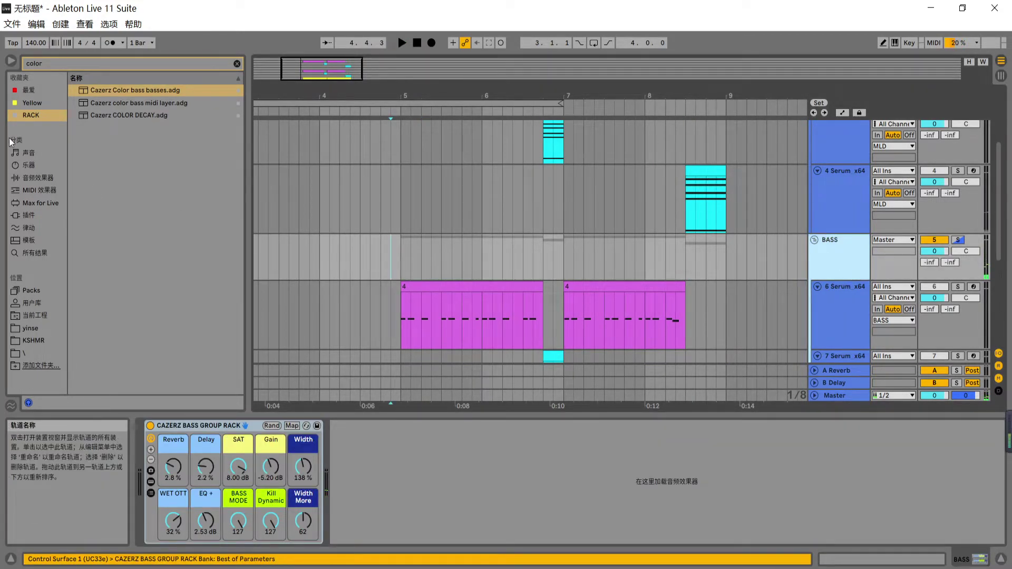
pyautogui.click(238, 62)
pyautogui.write('soft')
pyautogui.moveTo(124, 94); pyautogui.dragTo(145, 495)
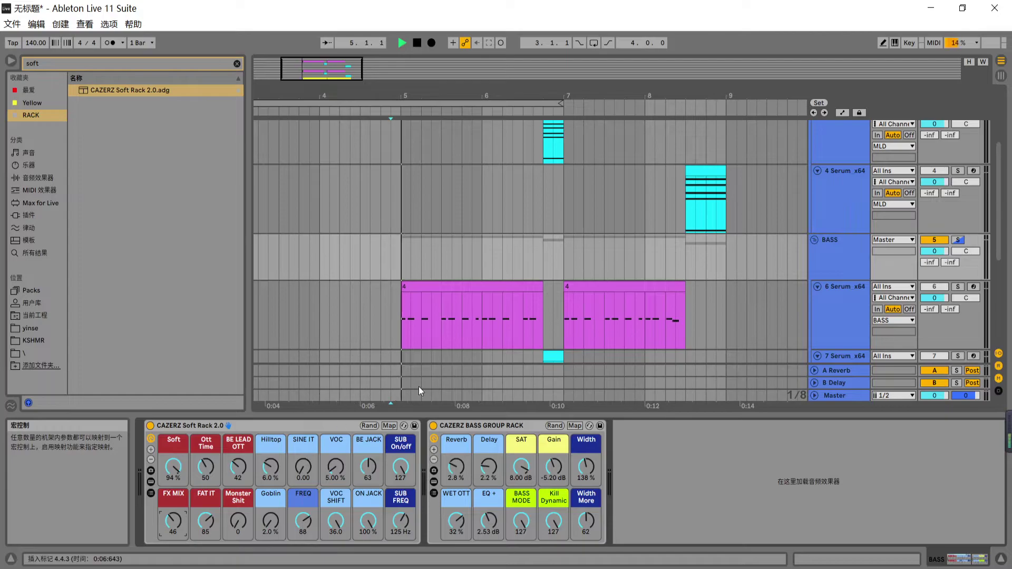
# Step: Set Ott Time to 127, BE LEAD OTT to 52 and Hilltop to 8.8 % in the BASS group's Soft Rack while playing it
pyautogui.click(844, 262)
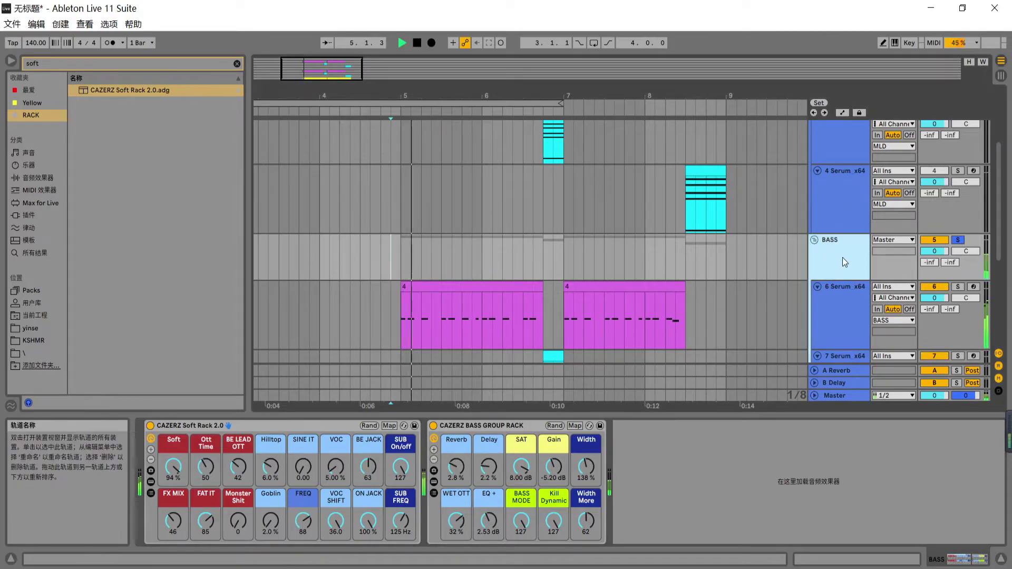
pyautogui.press('space')
pyautogui.moveTo(206, 467); pyautogui.dragTo(205, 406)
pyautogui.press('space')
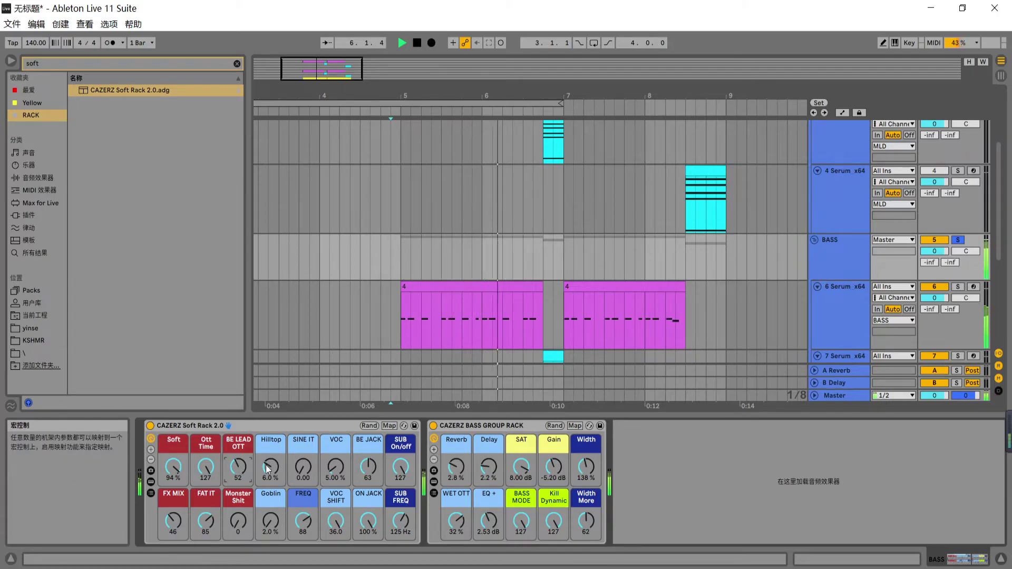
pyautogui.moveTo(269, 469); pyautogui.dragTo(266, 467)
pyautogui.press('space')
# Step: Set FAT IT to 77, Monster Shit to 72 and Goblin to 18 % in the BASS group's Soft Rack during playback
pyautogui.press('space')
pyautogui.moveTo(207, 533); pyautogui.dragTo(207, 511)
pyautogui.press('space')
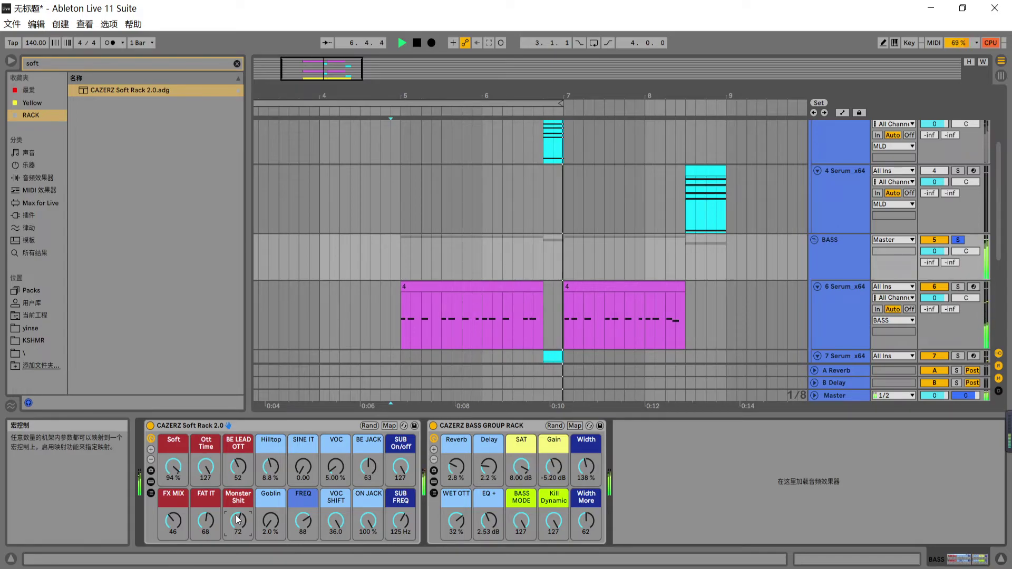
pyautogui.moveTo(256, 523); pyautogui.dragTo(256, 506)
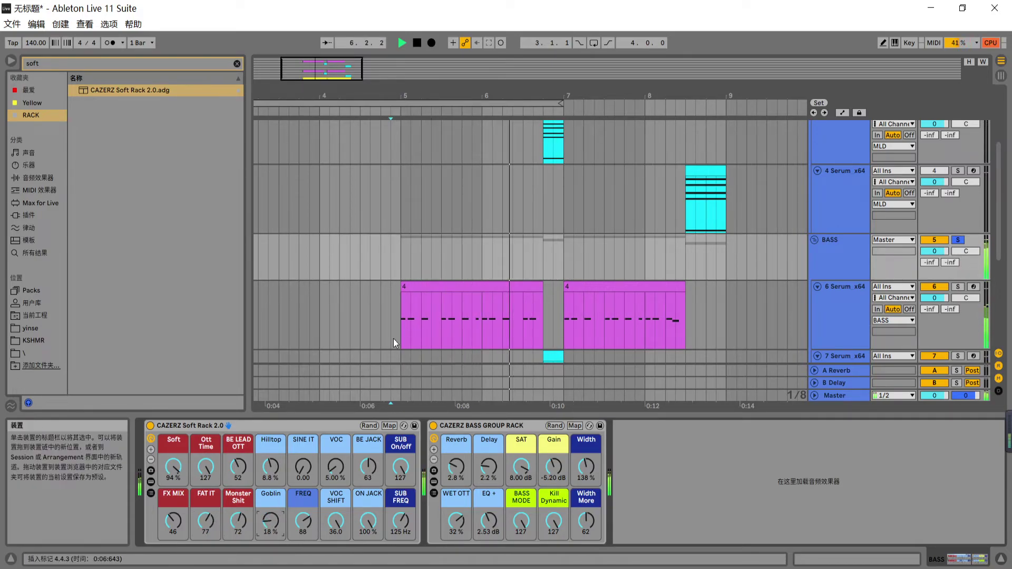
# Step: Stop at the start of bar 5, unsolo the BASS group and deactivate melody tracks 2, 3 and 4
pyautogui.click(397, 264)
pyautogui.press('space')
pyautogui.scroll(5, 479, 271)
pyautogui.click(957, 358)
pyautogui.click(849, 323)
pyautogui.click(929, 288)
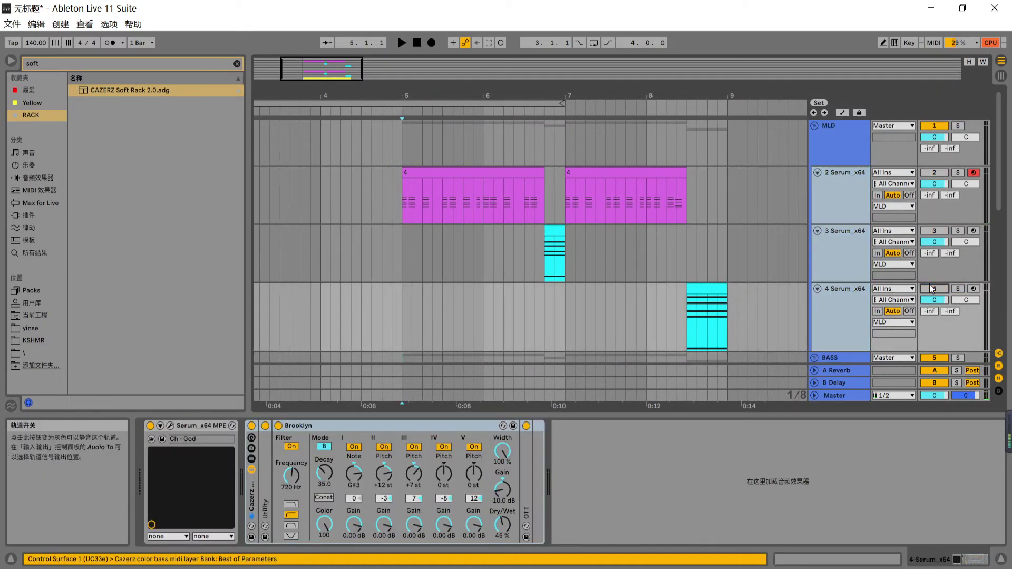
# Step: Play the bass and drums together from just before bar 5 with the melody tracks muted
pyautogui.hscroll(-1, 662, 308)
pyautogui.click(826, 155)
pyautogui.scroll(-1, 676, 239)
pyautogui.scroll(-5, 684, 268)
pyautogui.moveTo(685, 273); pyautogui.dragTo(629, 453)
pyautogui.click(339, 186)
pyautogui.press('space')
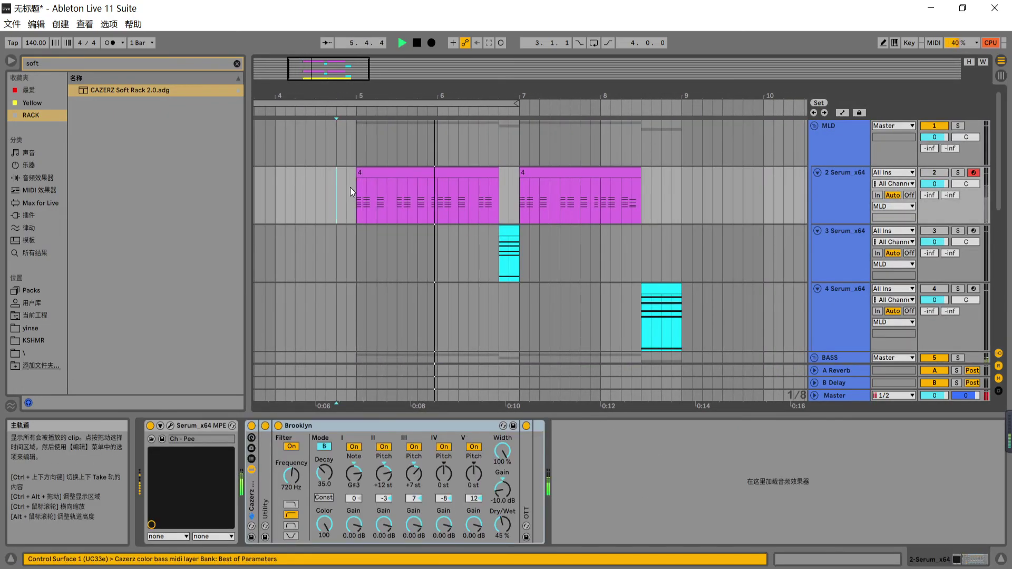
# Step: Follow playback down to the bass and drum tracks and place the insert marker at the start of track 8's cyan clip
pyautogui.scroll(-5, 580, 233)
pyautogui.scroll(-6, 666, 240)
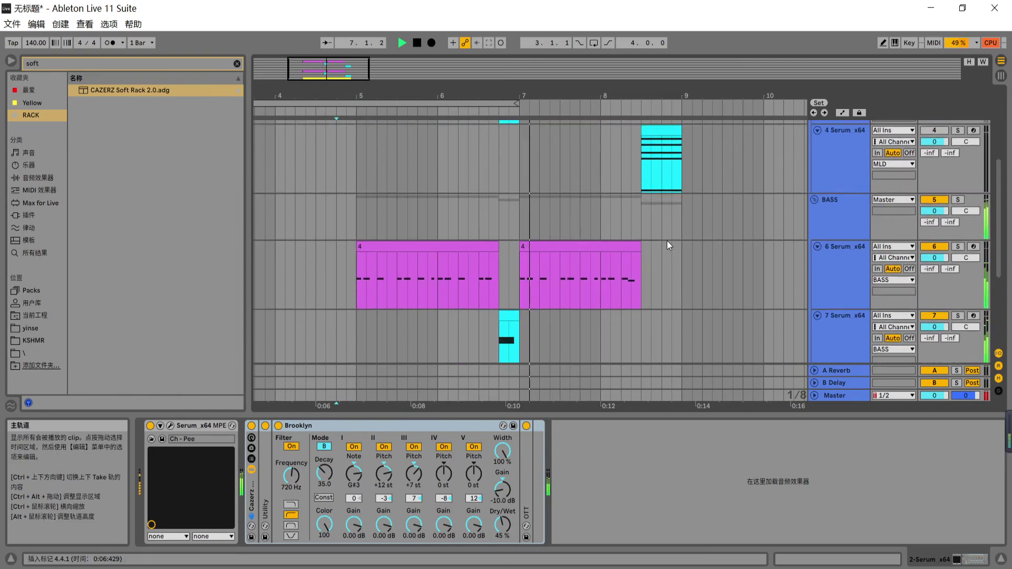
pyautogui.scroll(1, 655, 246)
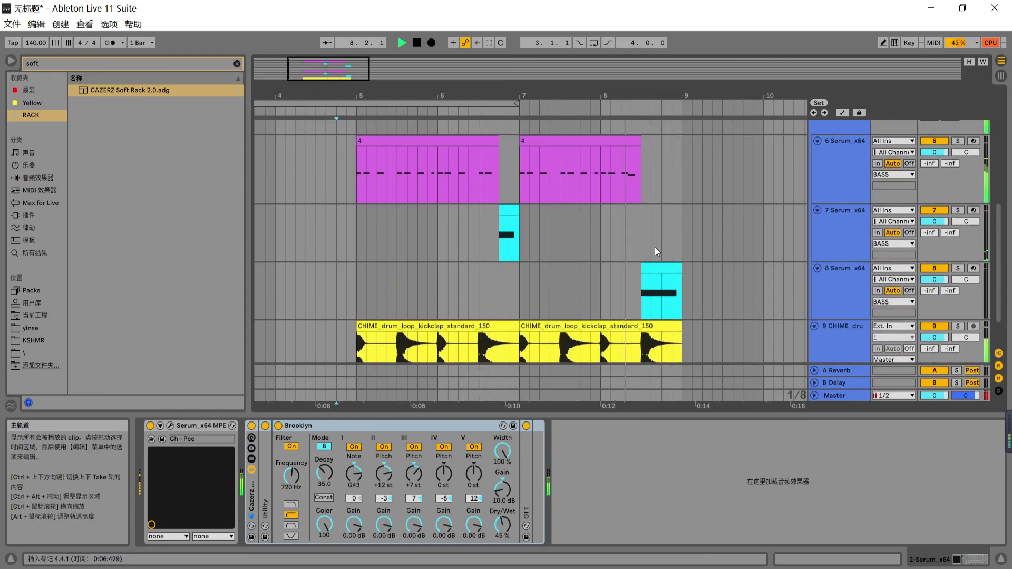
pyautogui.click(637, 293)
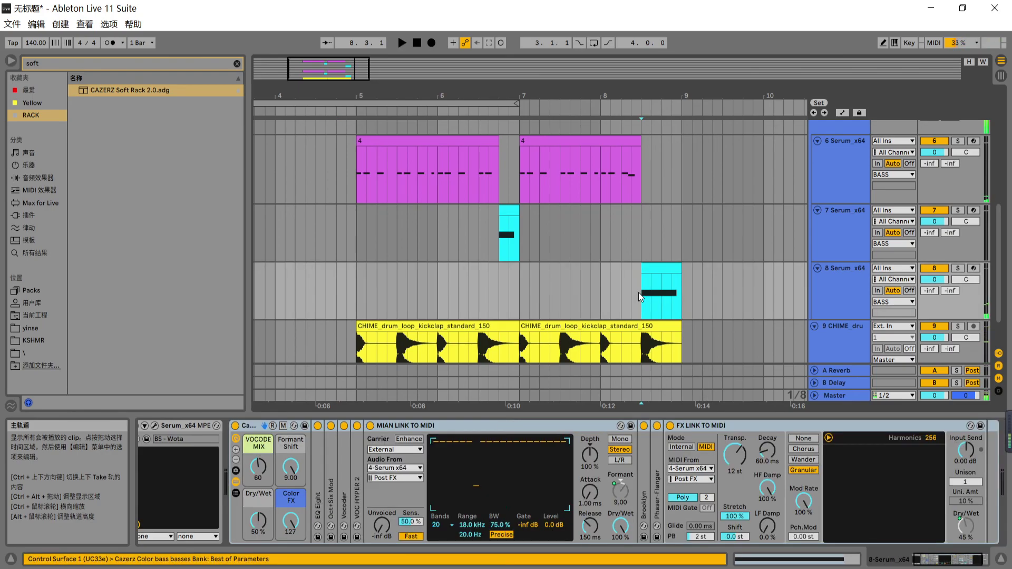